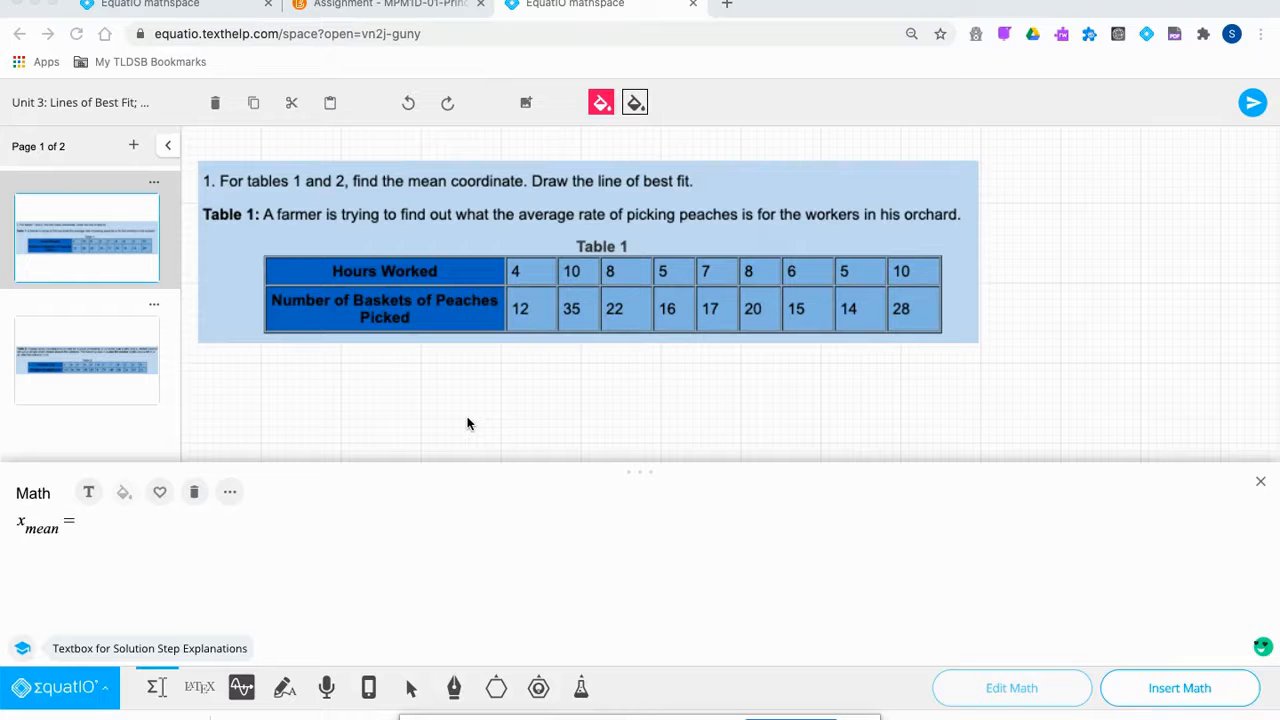
Switch to the 'Assignment - MPM1D' tab to read the Line of Best Fit instructions and Table 1.
click(405, 5)
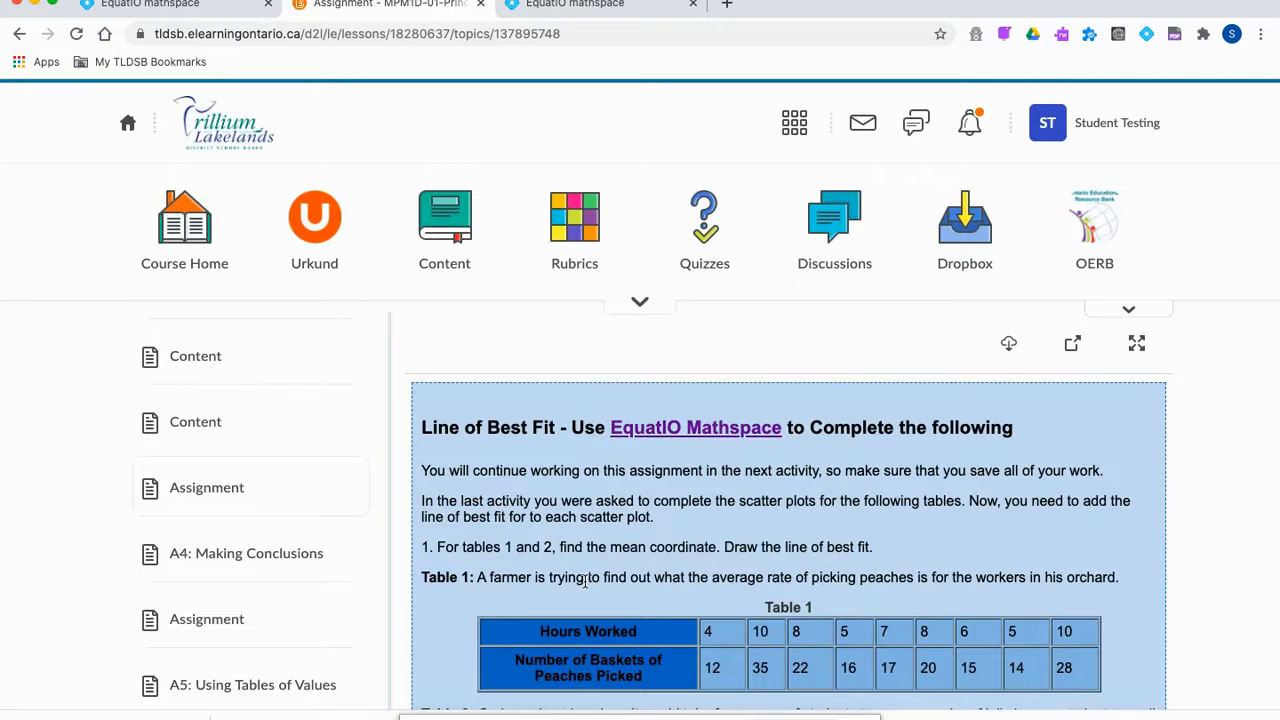
scroll(585, 581, up, 1)
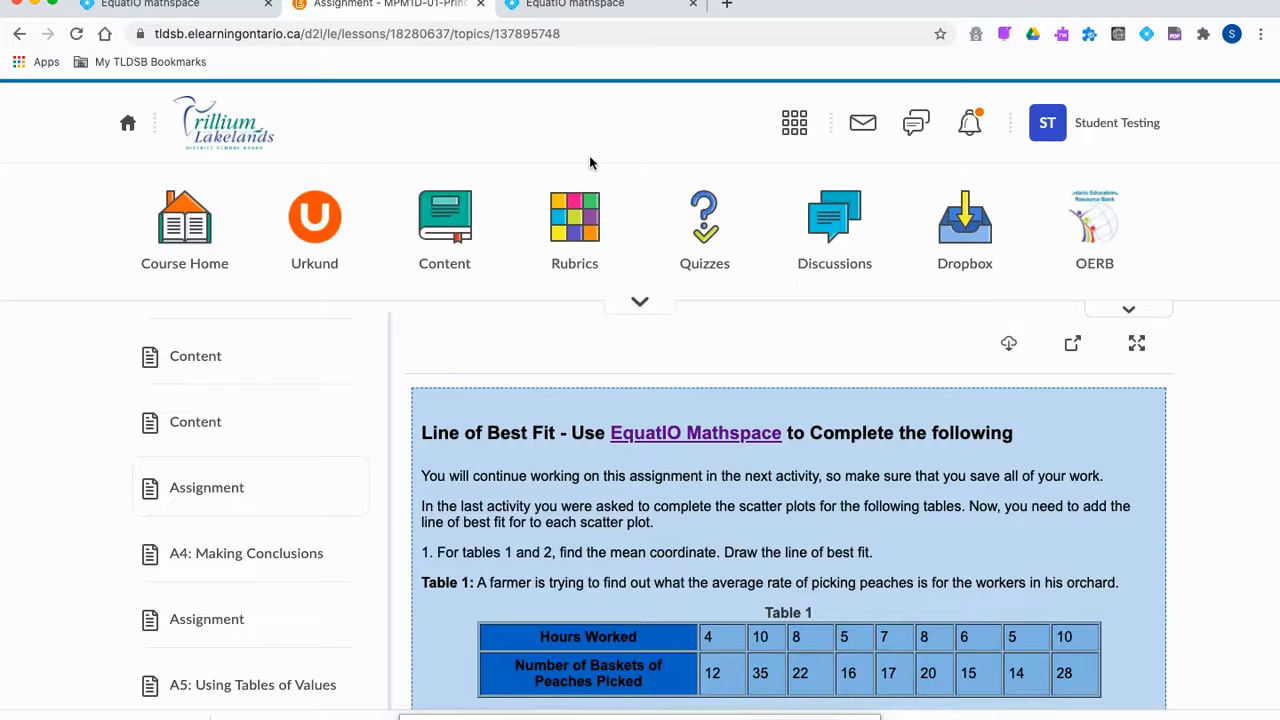
Back in EquatIO, write x_mean = (4+10+8+5+7+8+6+5+10)/9 = in the math editor.
click(603, 5)
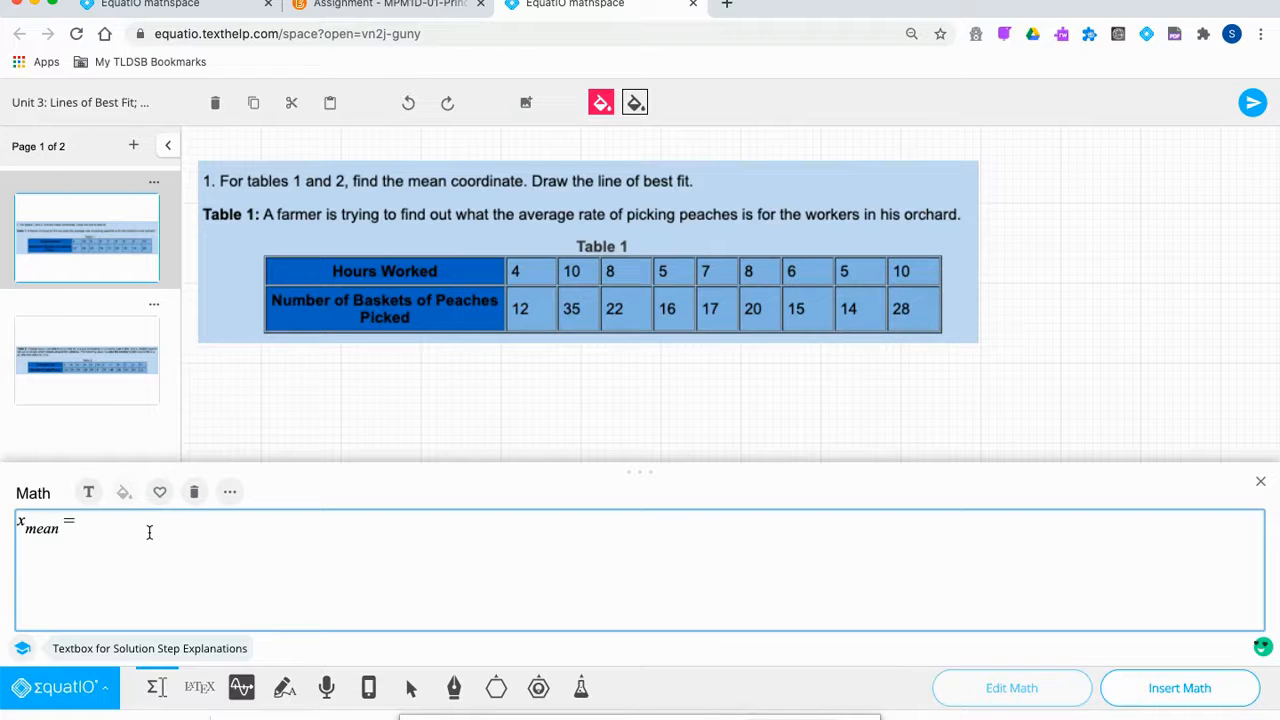
text(4 + 10 + 8 + 5 + 7 + 8 )
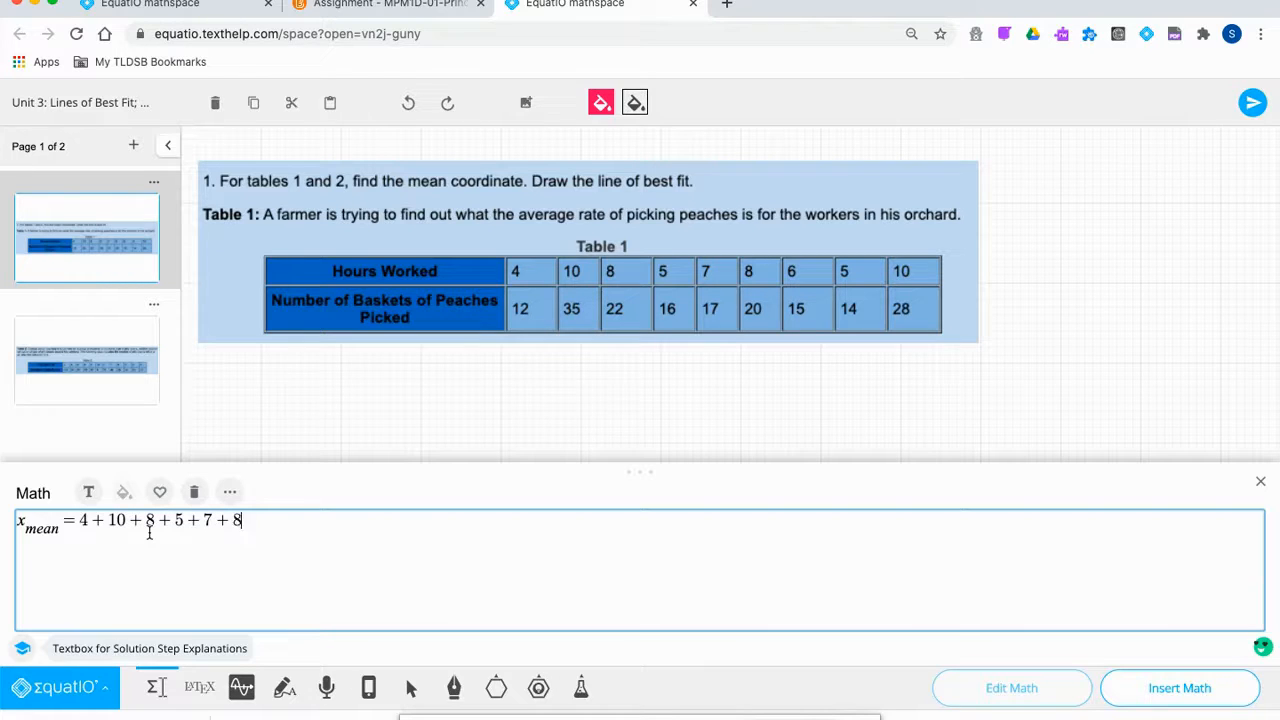
text(+ 6 + 5 + 10)
drag(331, 521, 78, 520)
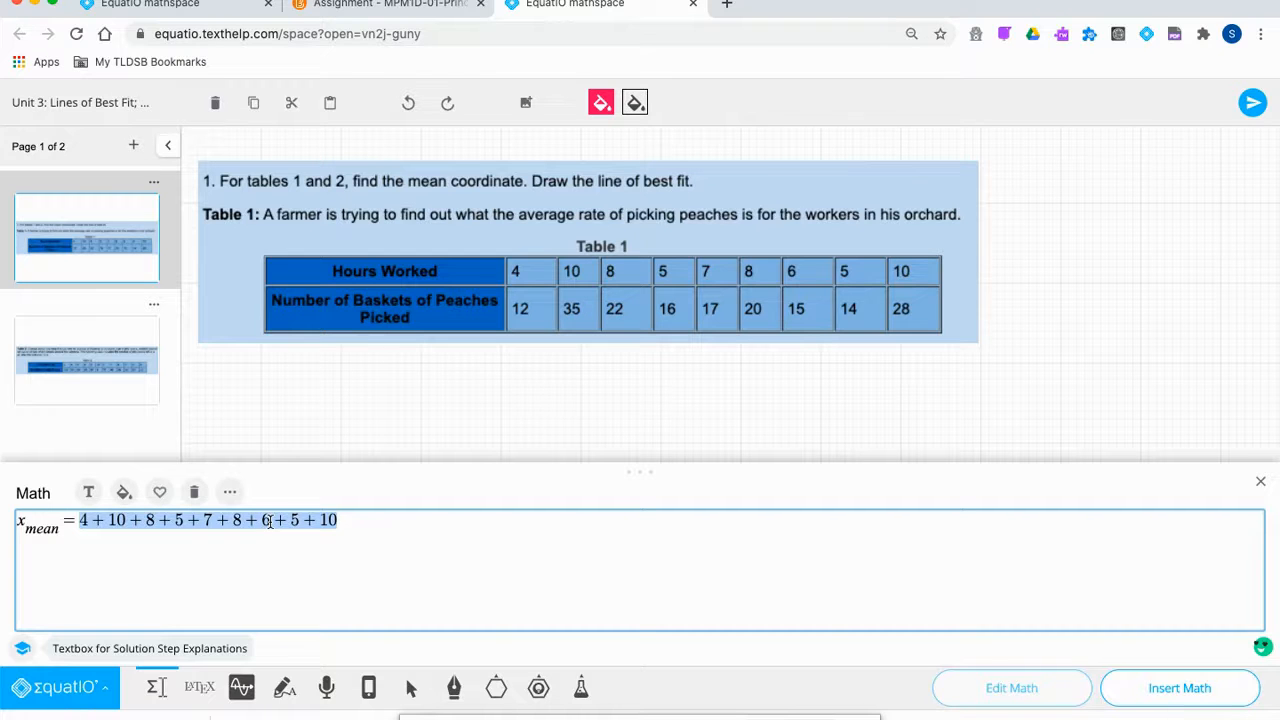
text(/)
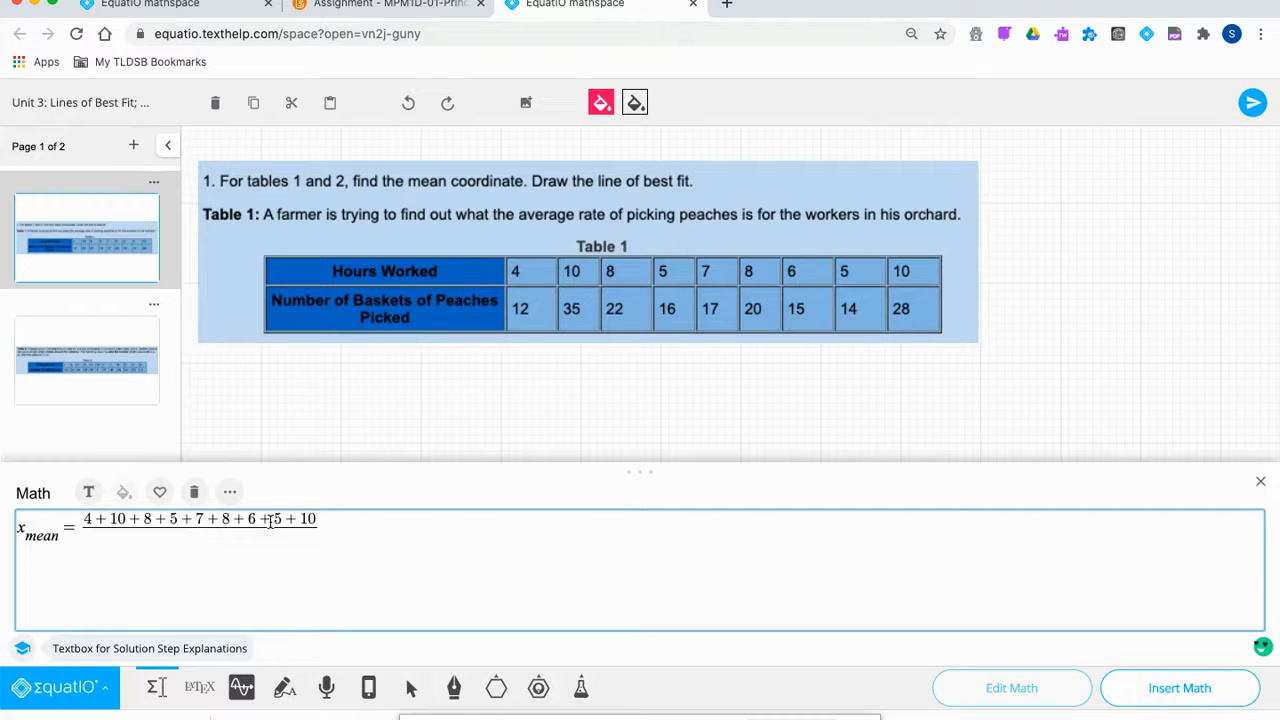
text(9)
key(Right)
text(=)
click(1146, 36)
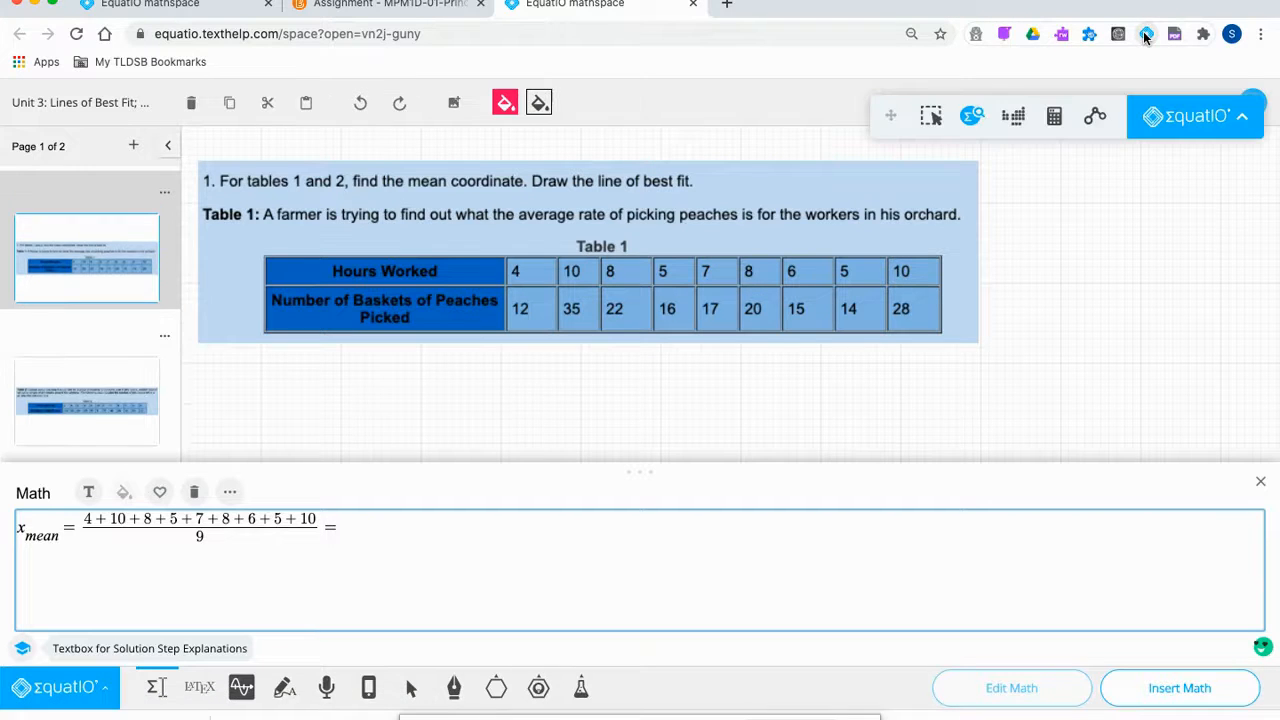
Open the scientific calculator, shrink it, and move it clear of Table 1.
click(1053, 116)
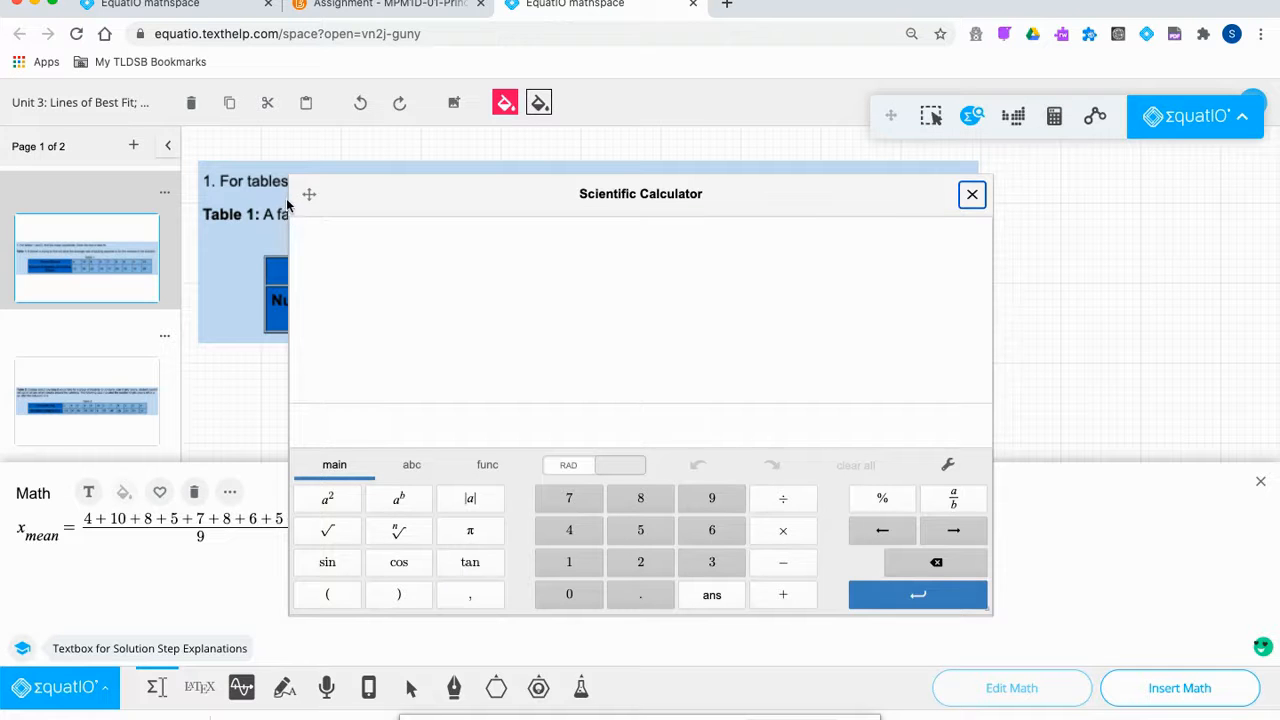
drag(352, 202, 530, 216)
drag(1168, 629, 924, 549)
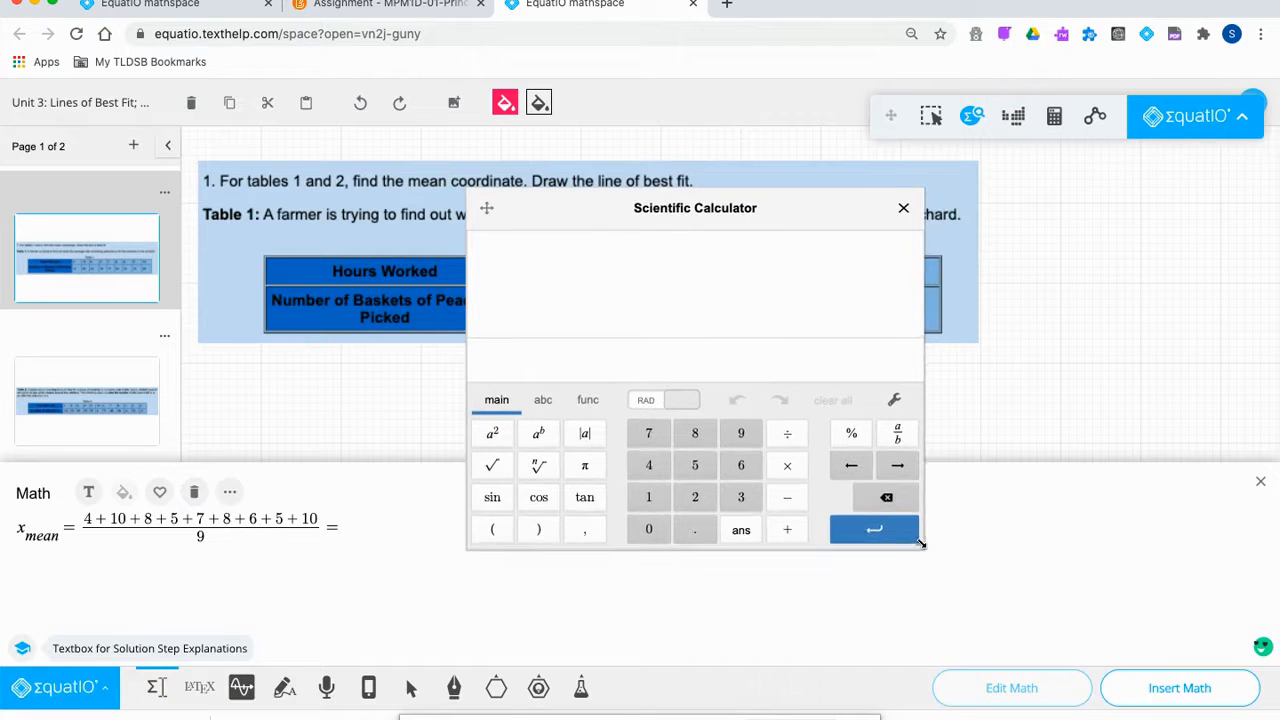
drag(704, 209, 894, 283)
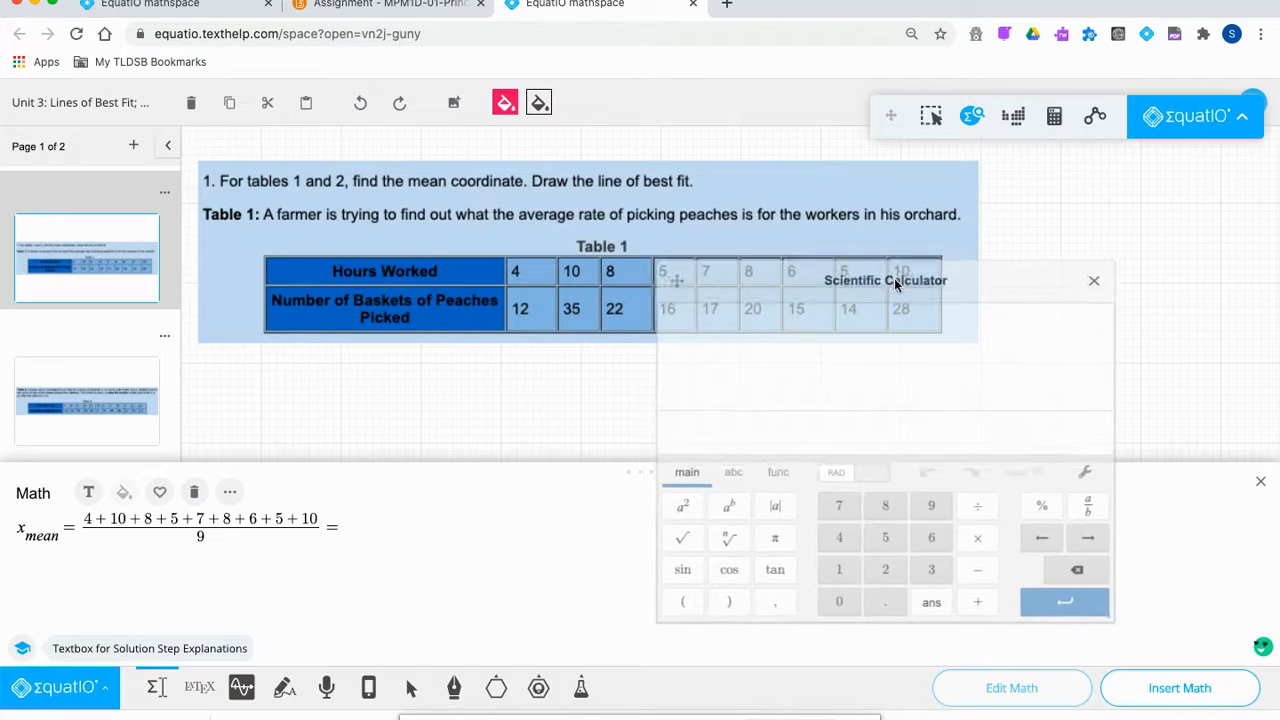
Enter the hours sum 4+10+8+5+7+8+6+5+10 in the calculator and evaluate it.
click(838, 540)
click(977, 603)
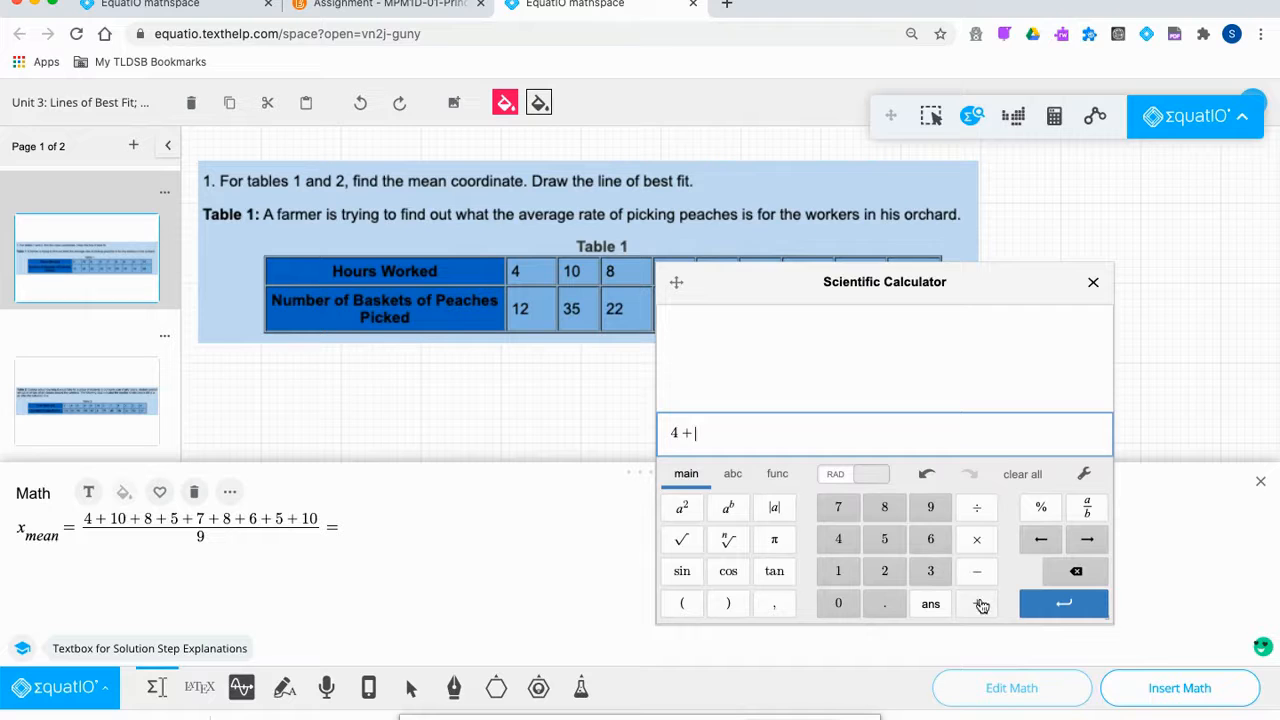
click(839, 569)
click(839, 603)
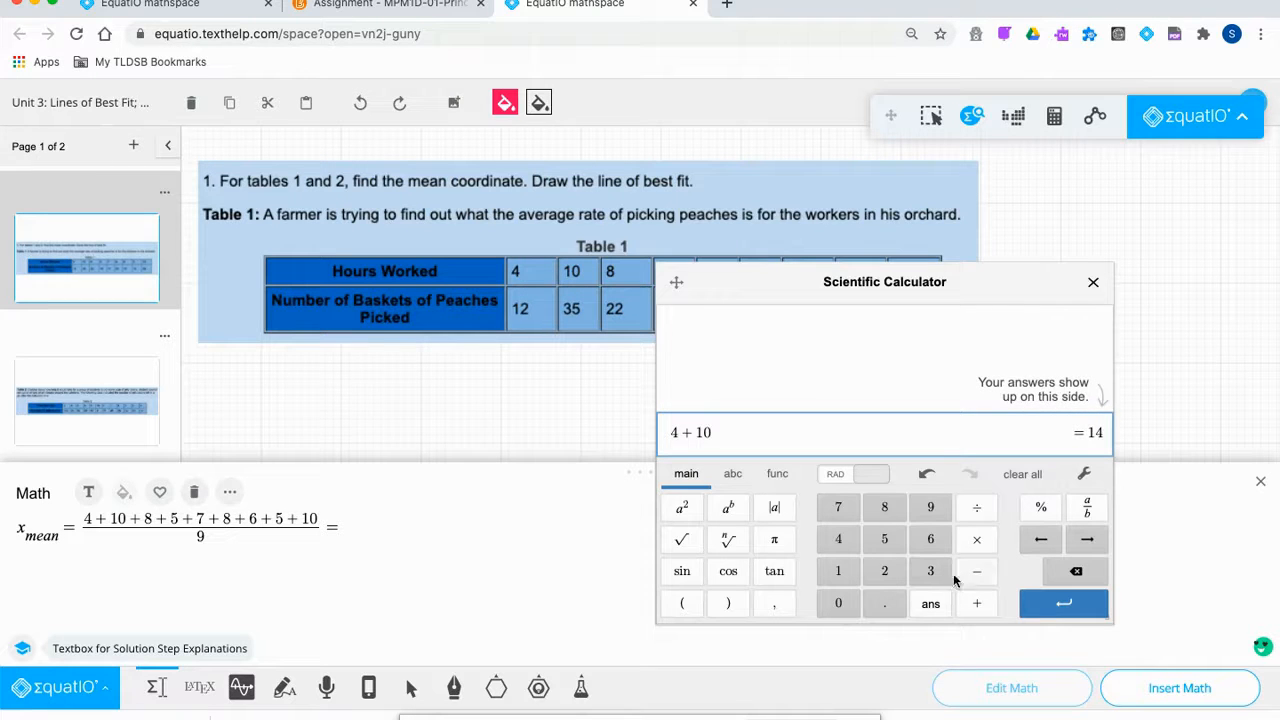
click(977, 603)
click(884, 507)
click(975, 602)
click(884, 539)
click(978, 603)
click(838, 507)
click(976, 603)
click(884, 507)
click(930, 539)
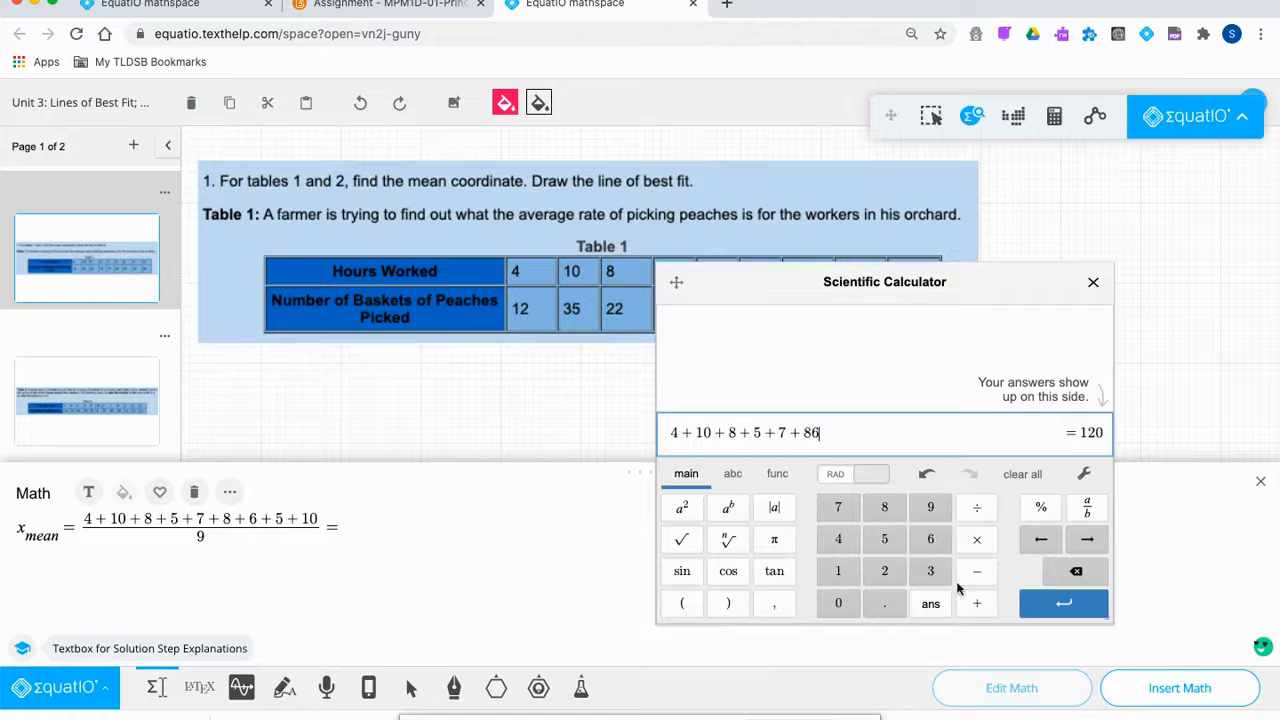
click(972, 603)
click(884, 539)
click(976, 603)
click(838, 571)
click(838, 603)
click(1062, 605)
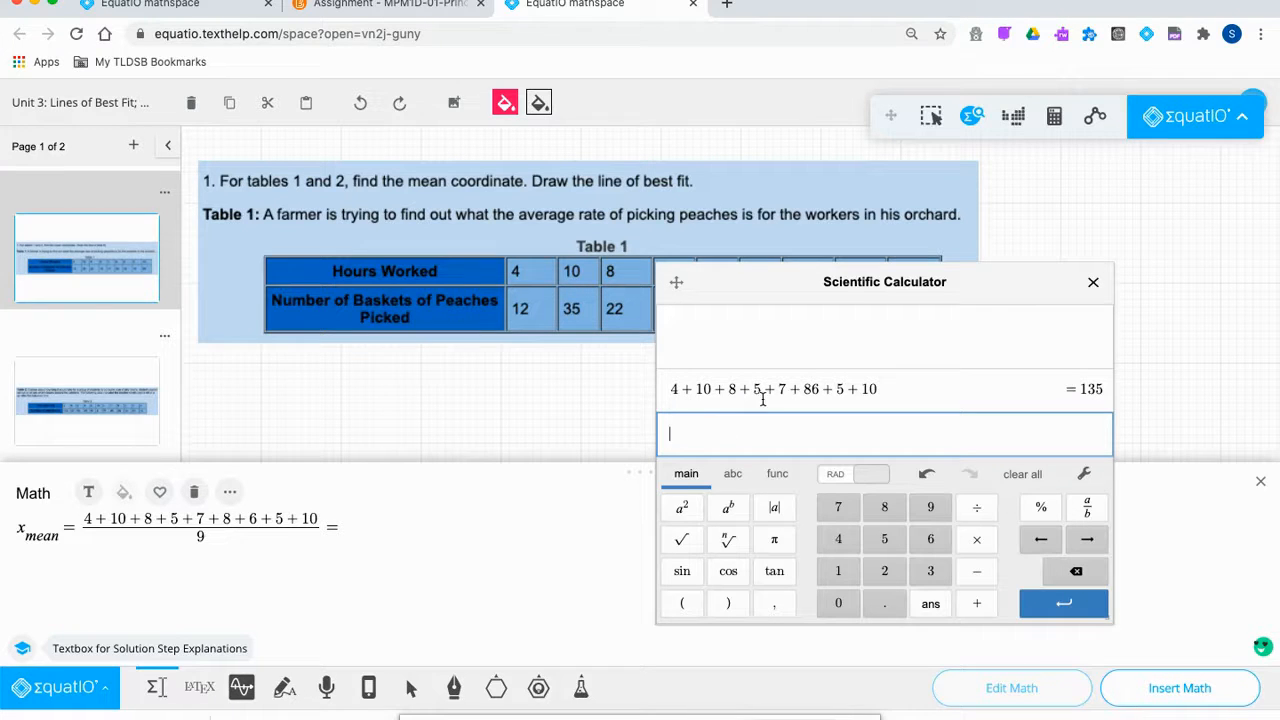
Insert the missing plus sign so the calculator total correctly reads 63.
click(813, 388)
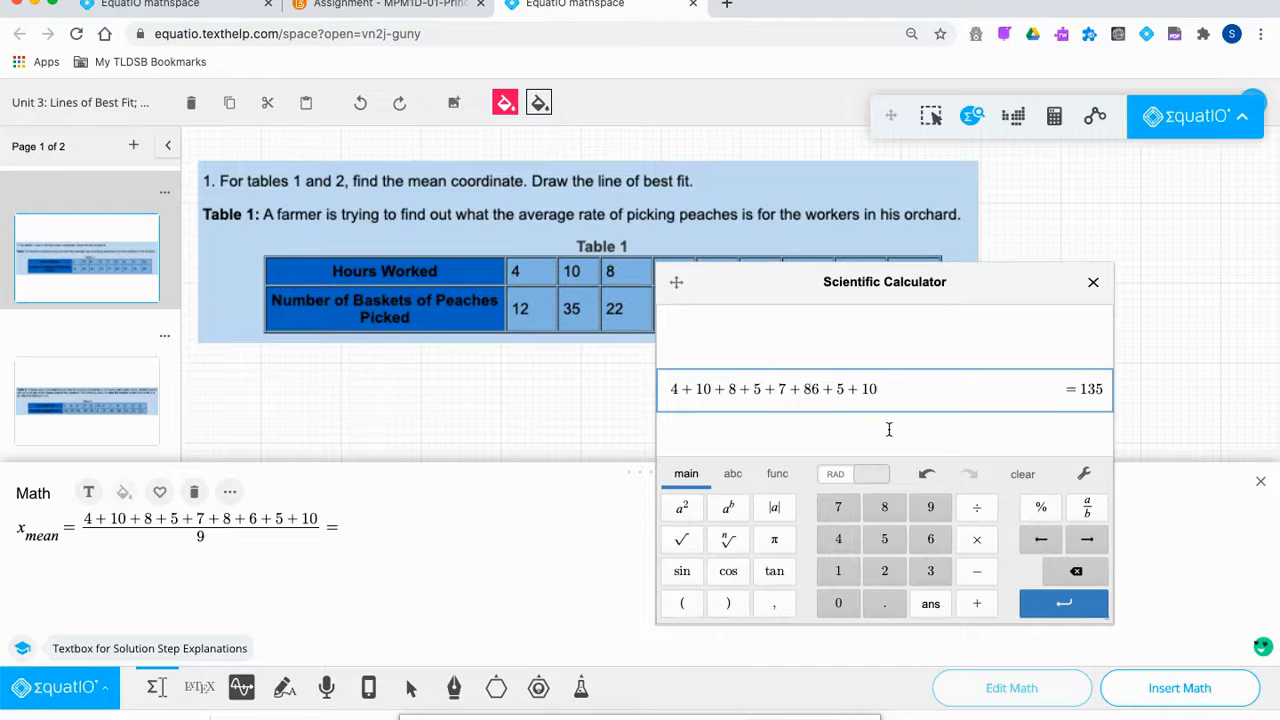
text(+)
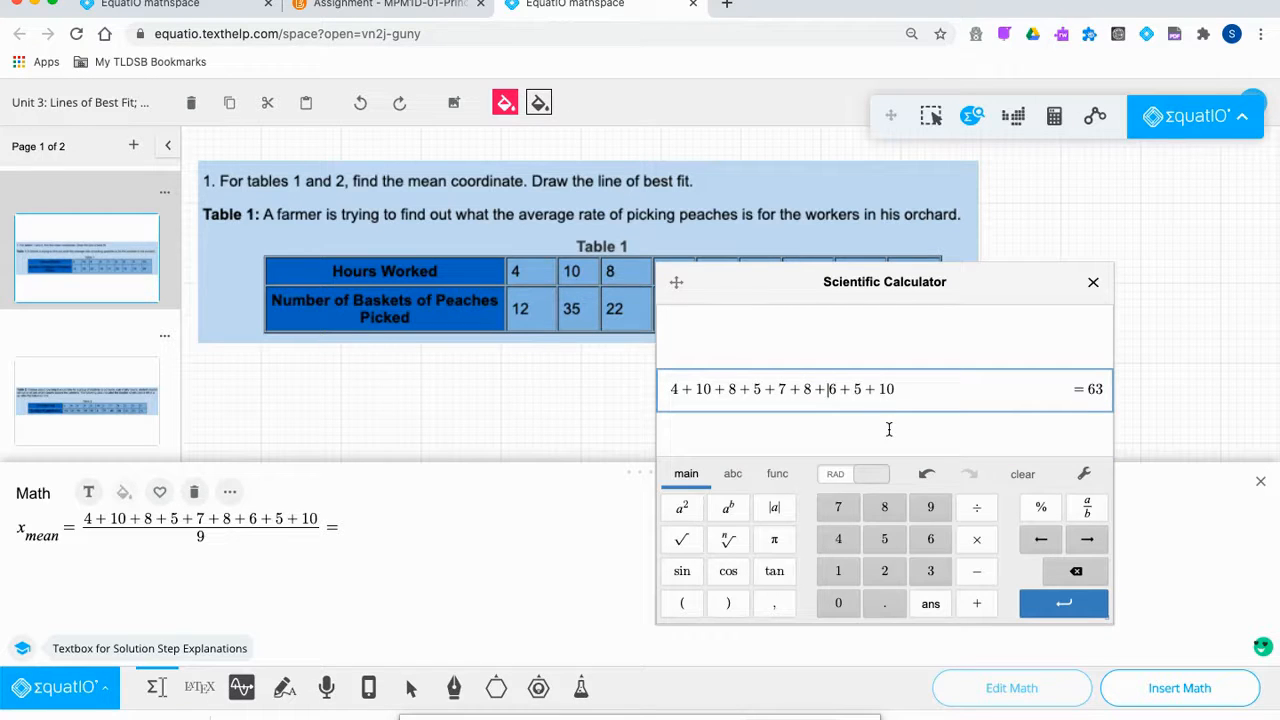
click(900, 426)
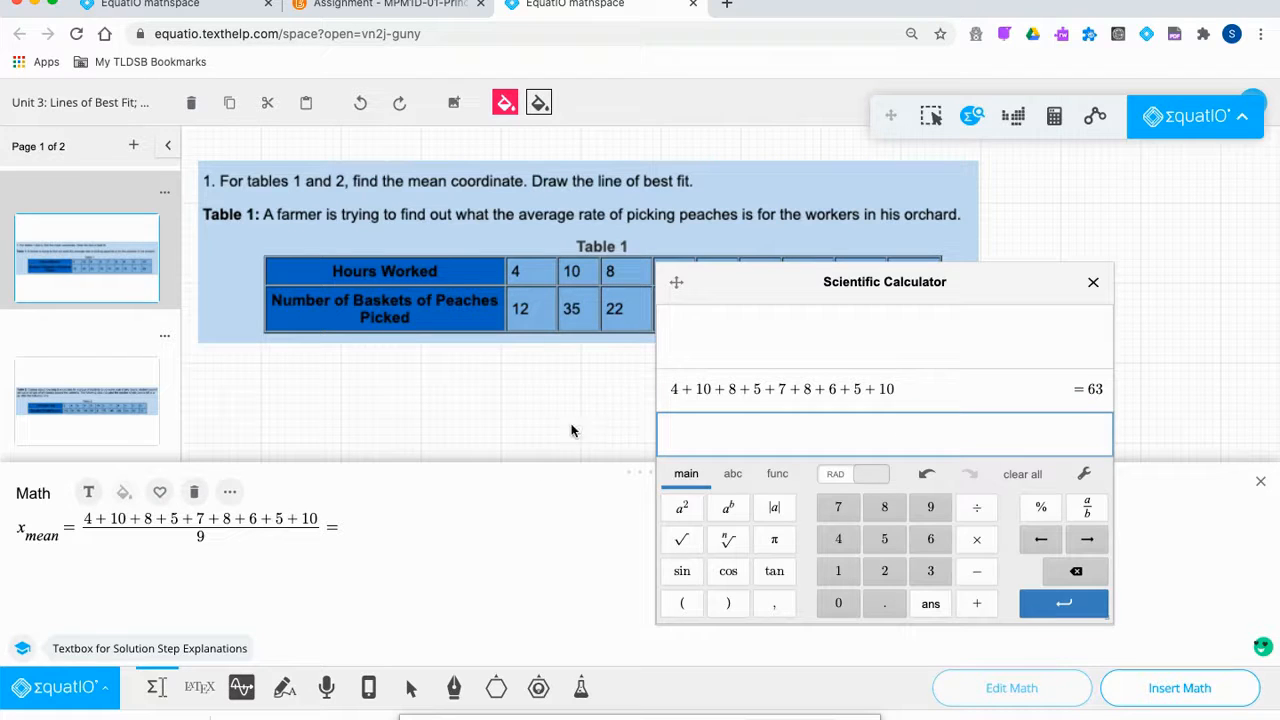
click(380, 512)
Complete the x-mean line with 63/9 = 7 and start a y-subscript line below.
text(63/)
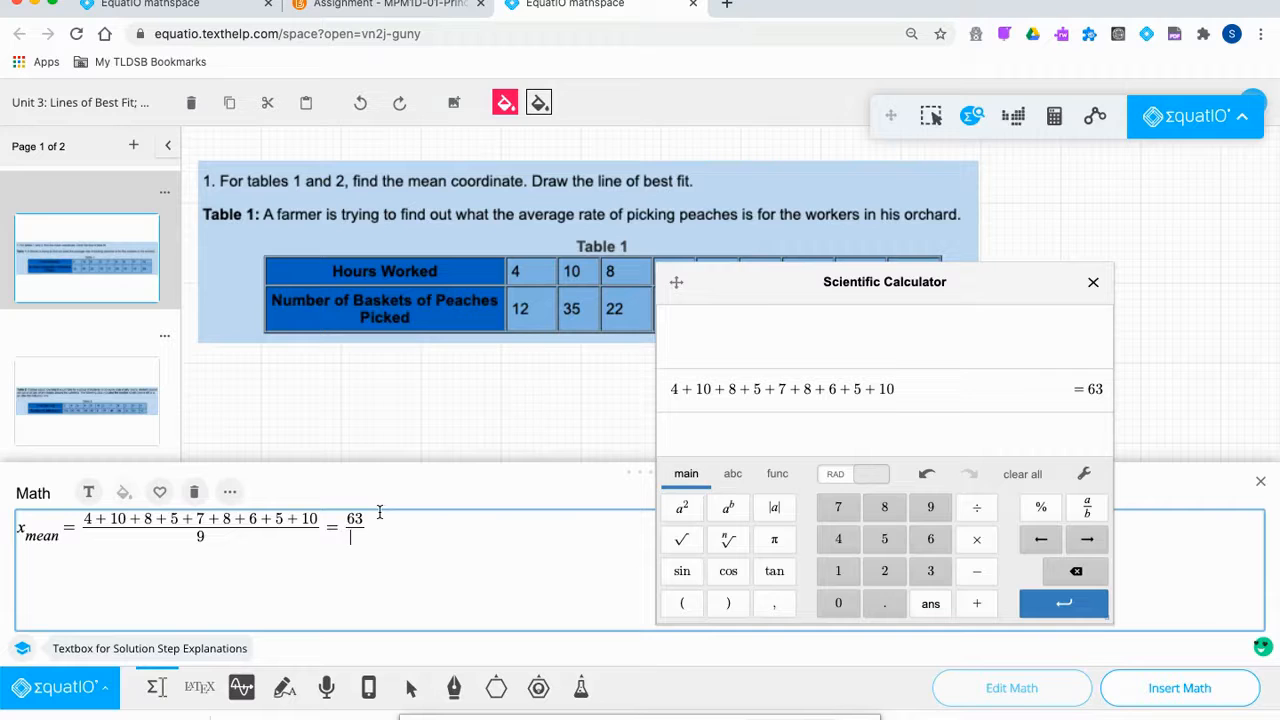
text(9 =)
text(7)
key(Return)
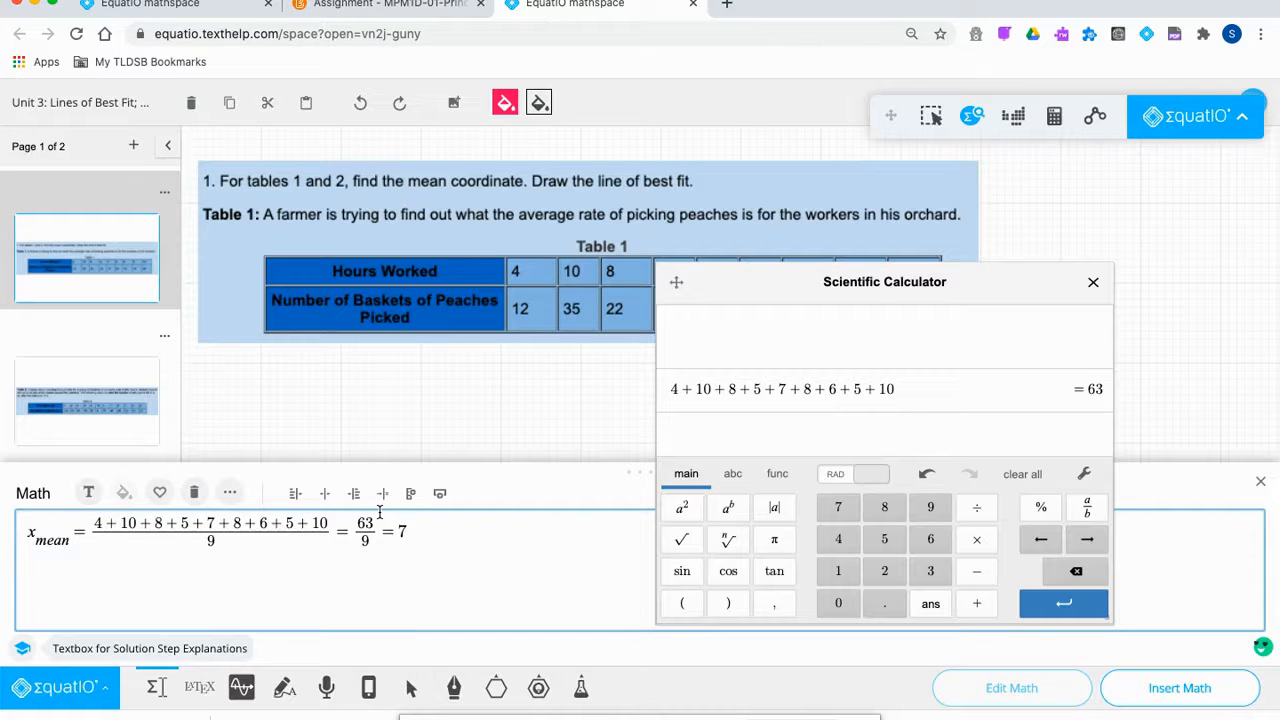
text(ysub)
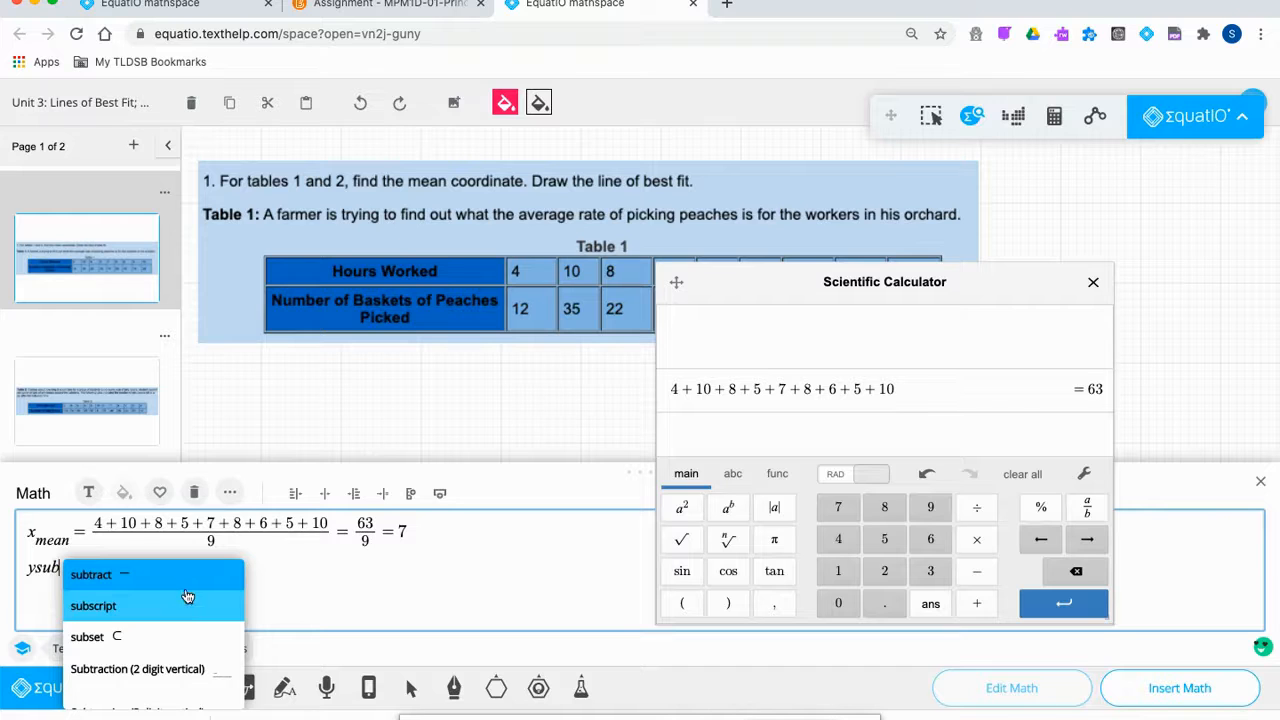
Write y_mean = 12 + 35 + 22 + 16 + 17 + 20 + 15 + 14 + 28, removing the stray fraction.
key(BackSpace)
key(BackSpace)
key(BackSpace)
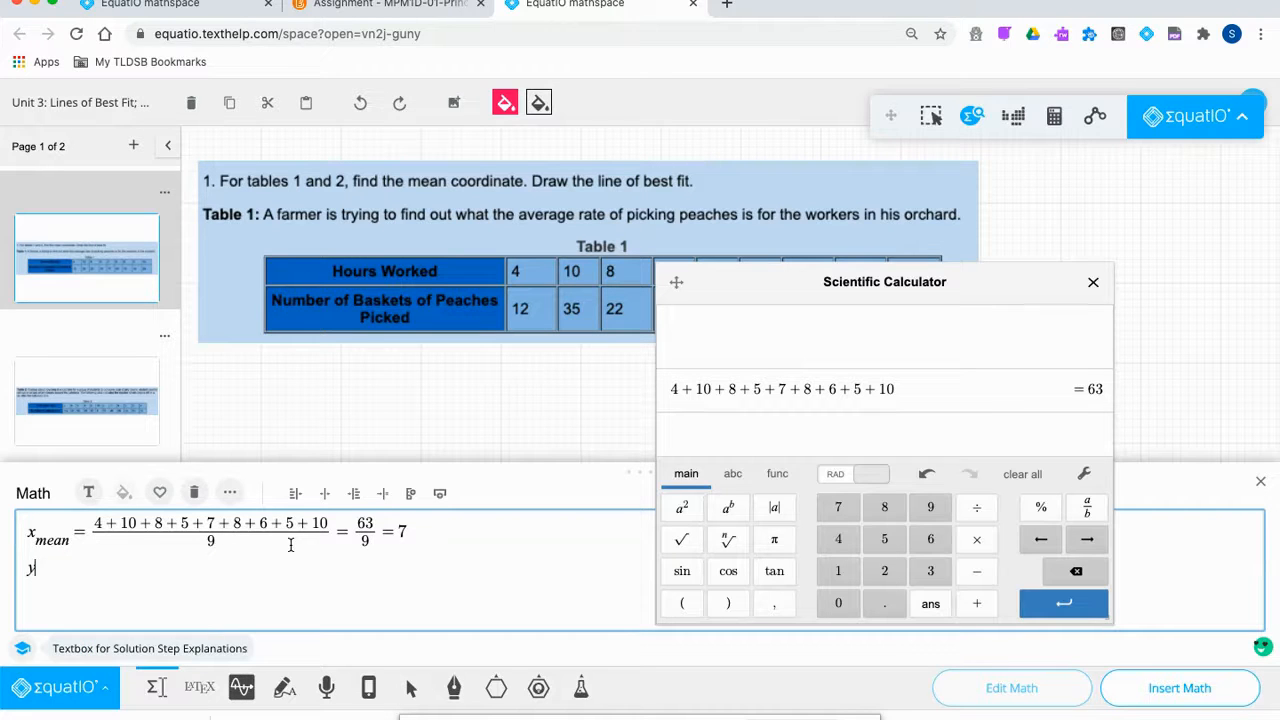
text(_mean)
key(Right)
drag(677, 286, 777, 368)
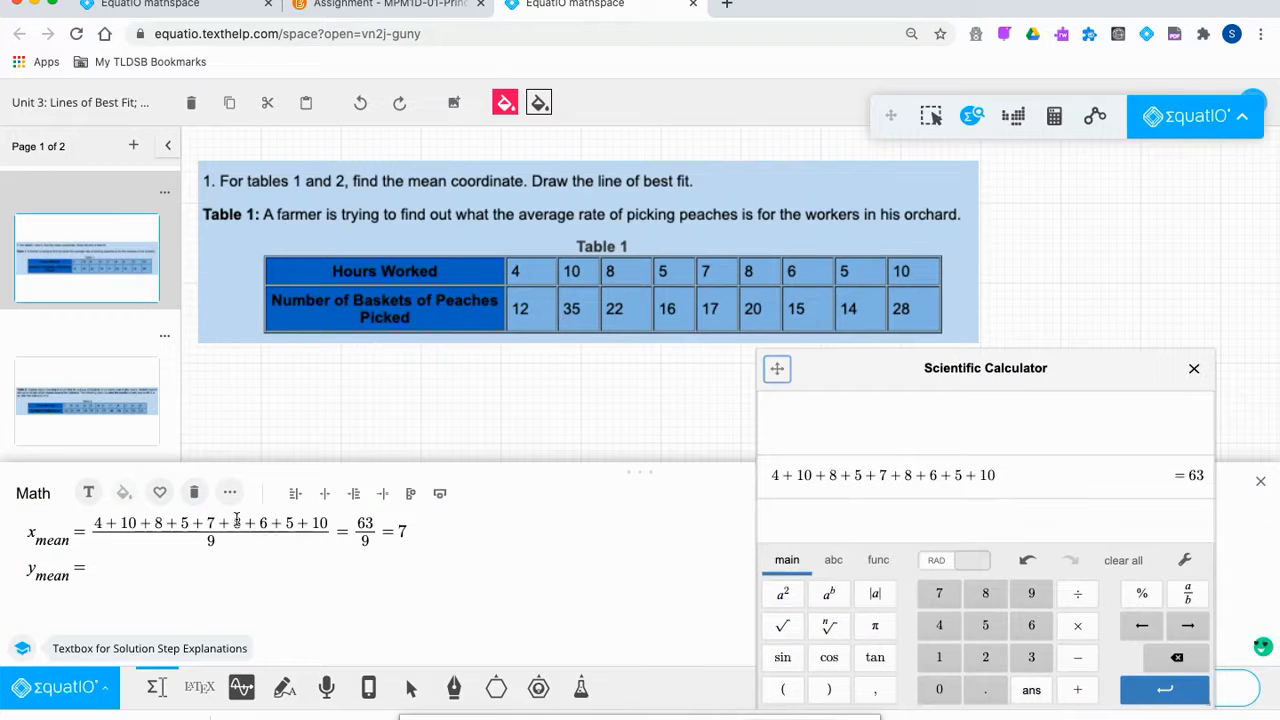
click(131, 571)
text(1)
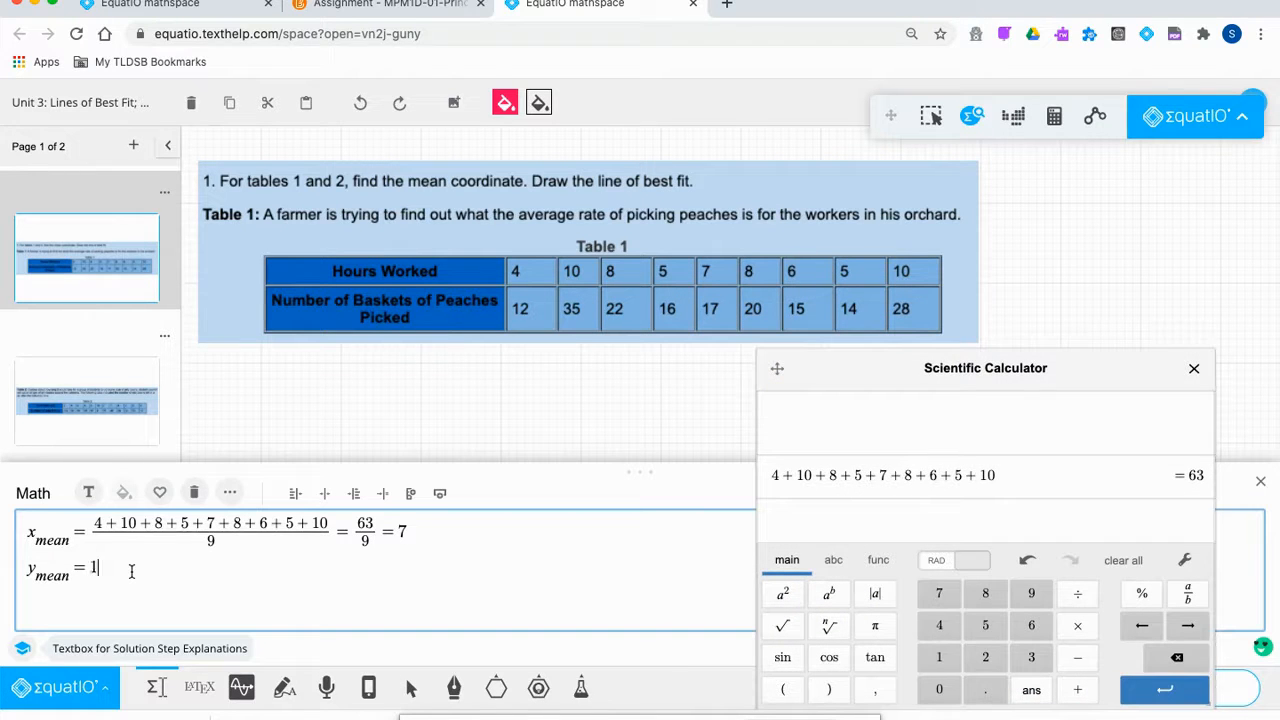
text(2 + 35 +)
text(22+16)
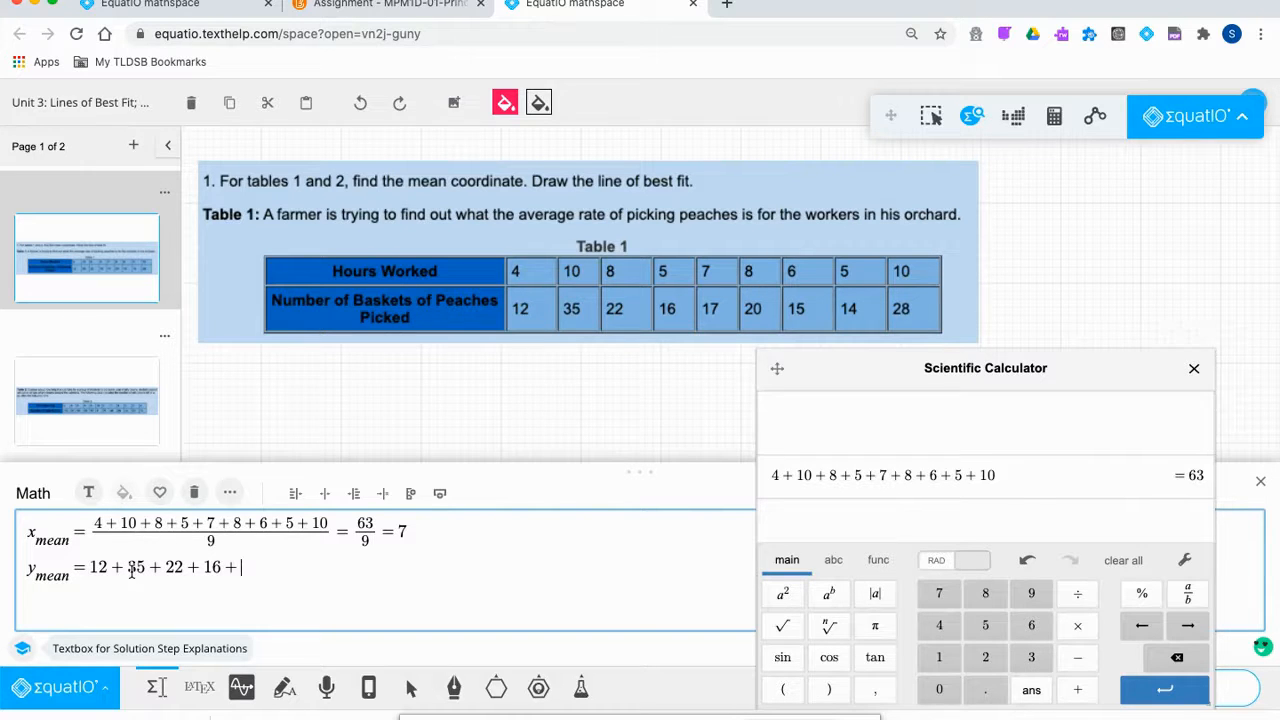
text(+17+20+15+14+28)
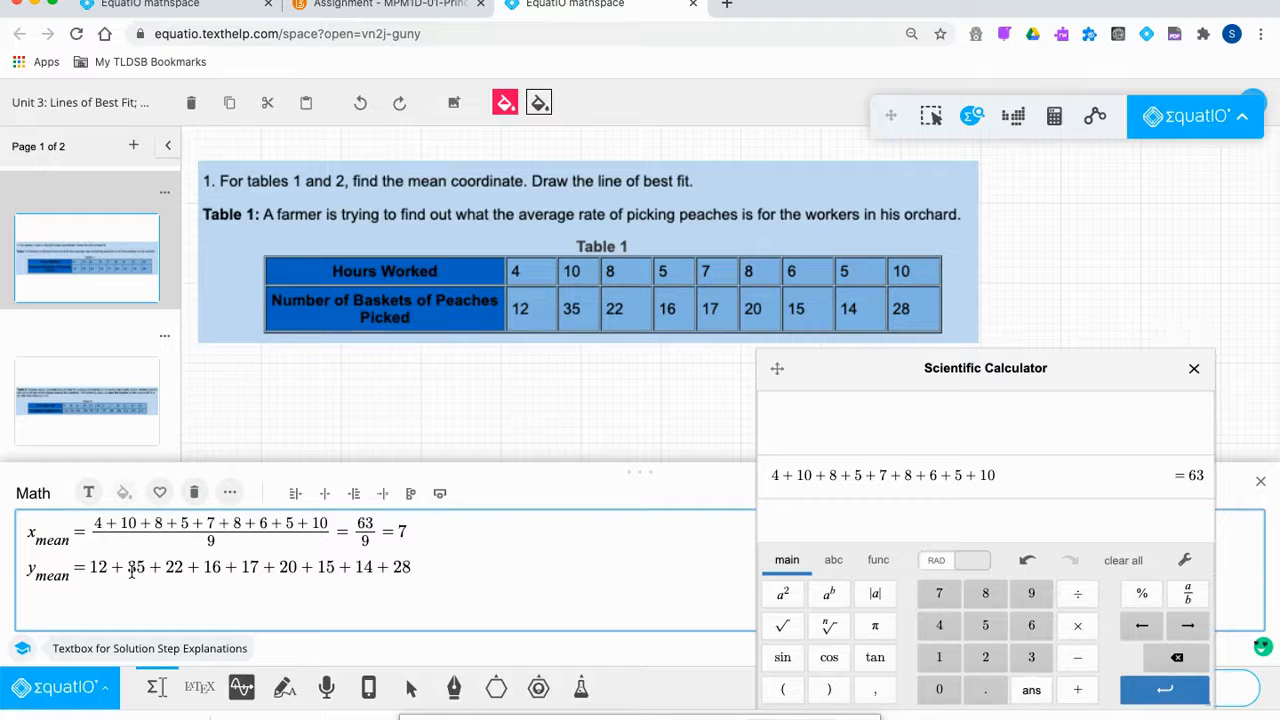
text(/)
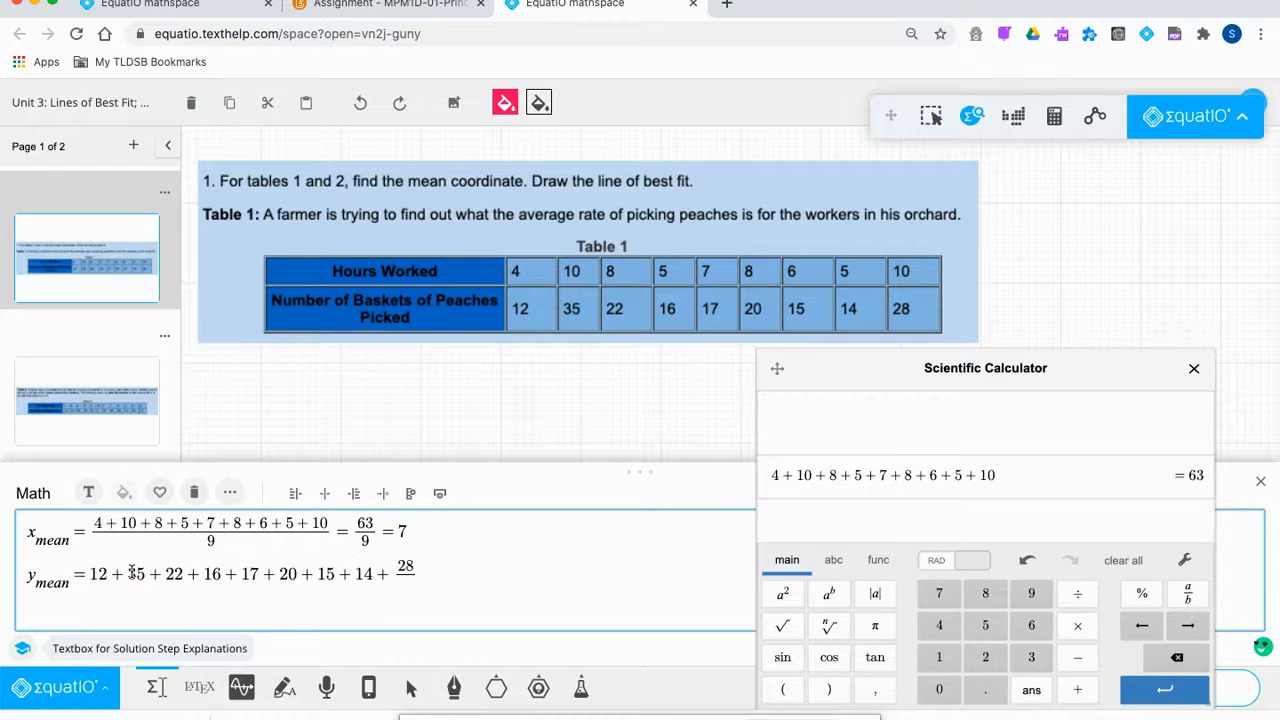
key(BackSpace)
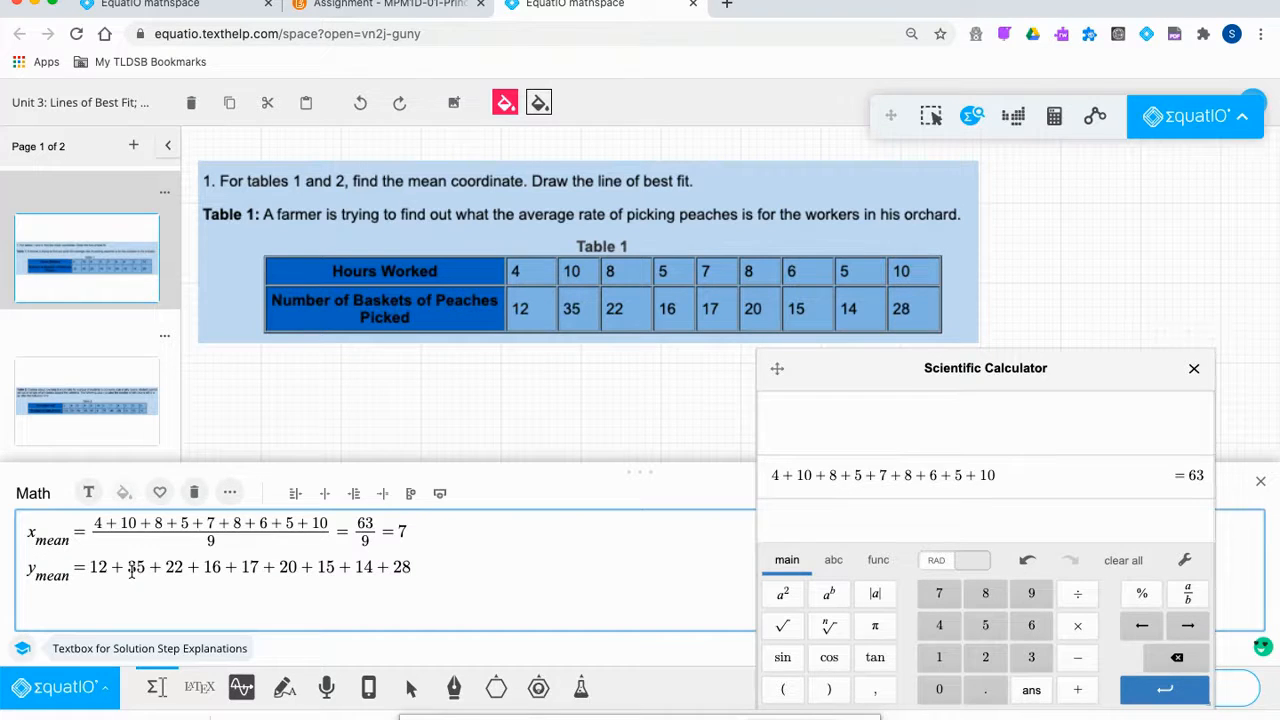
Put the basket sum over 9 followed by =, and paste the sum into the calculator.
drag(410, 562, 88, 557)
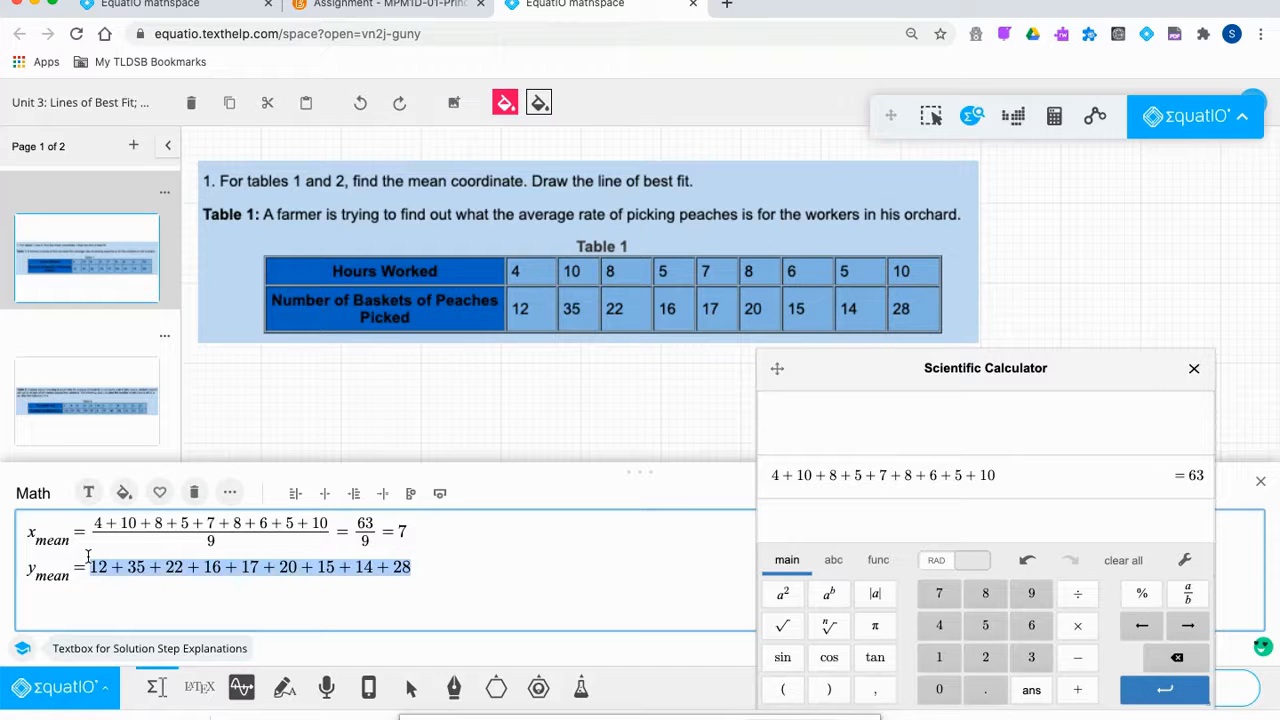
text(/9 )
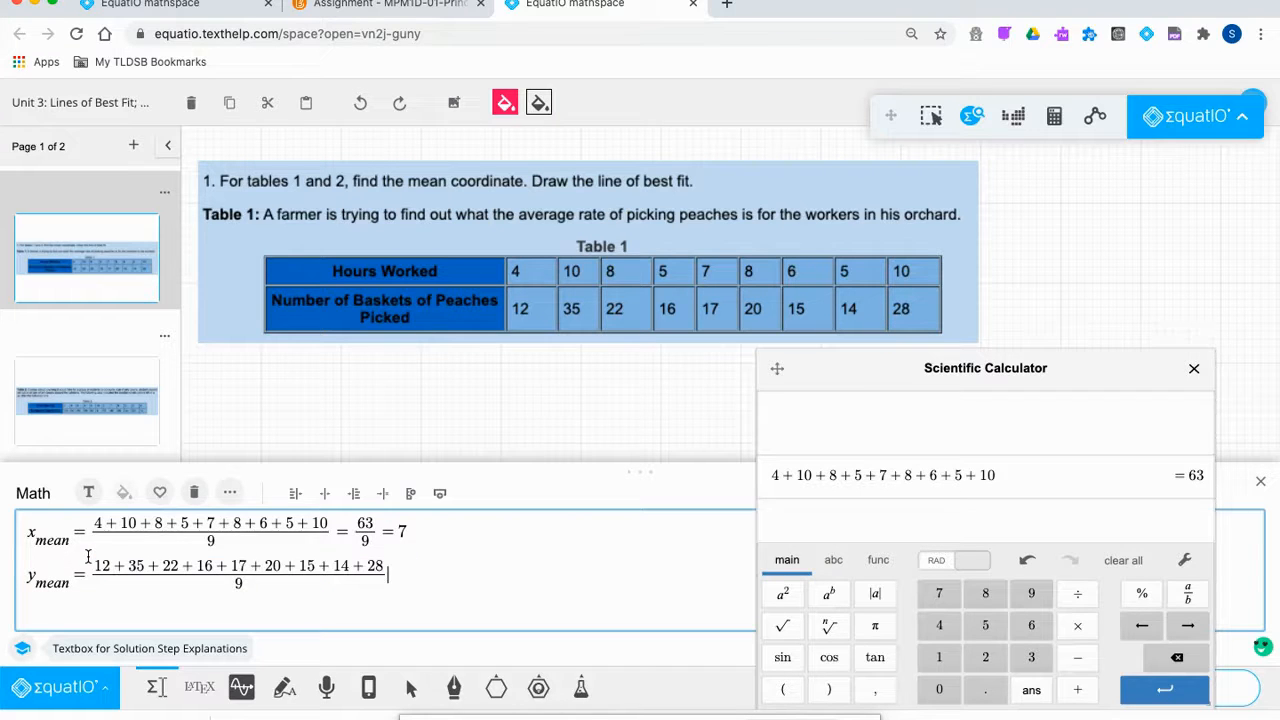
text(=)
drag(386, 563, 97, 563)
key(ctrl+c)
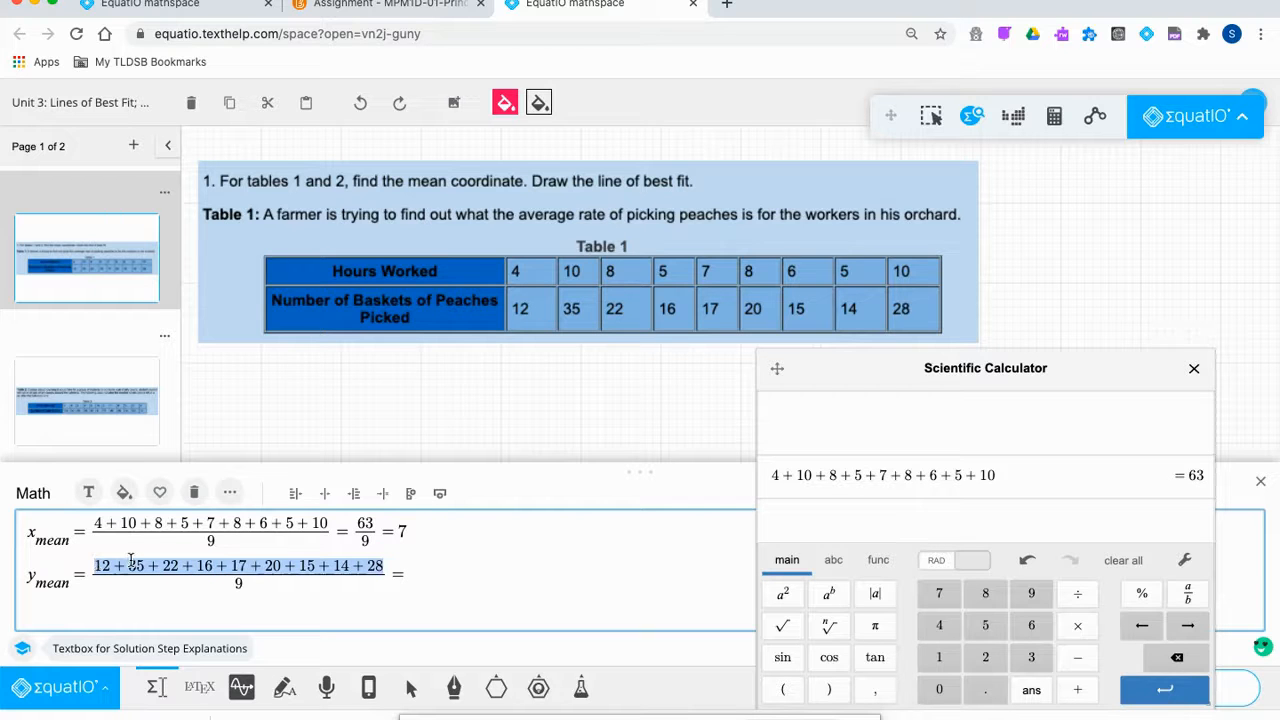
click(918, 512)
key(ctrl+v)
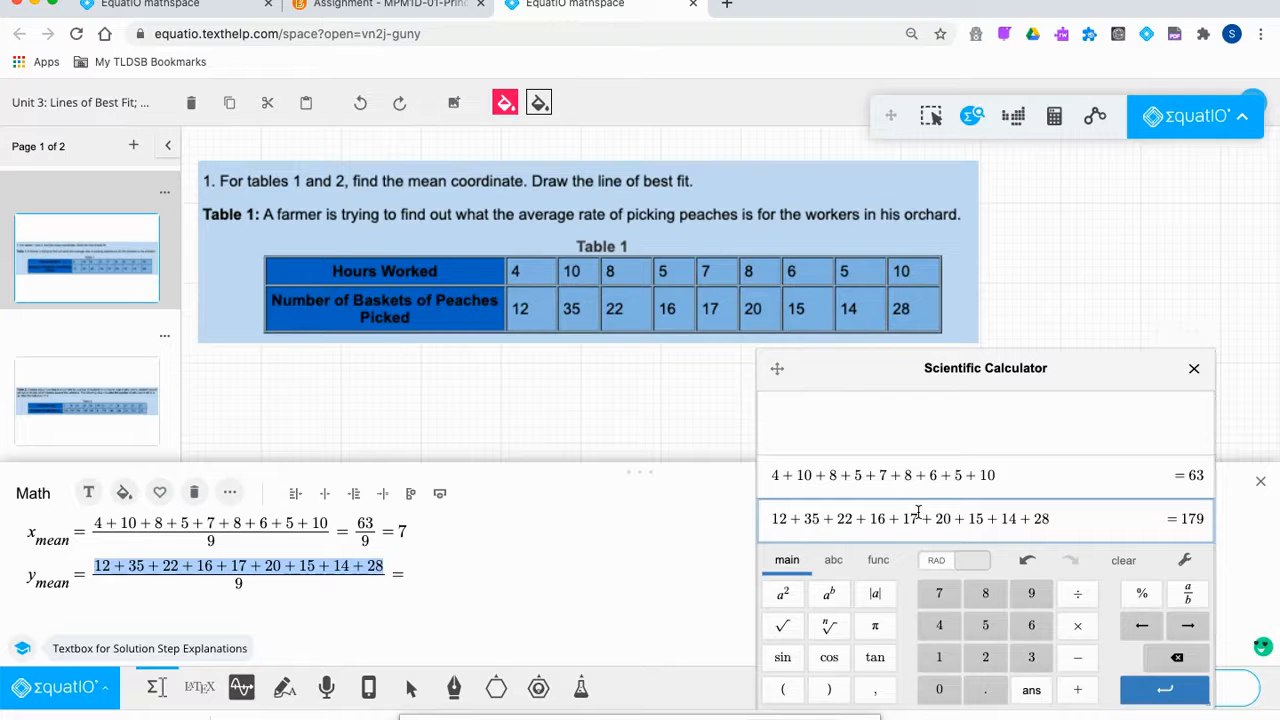
Continue the y-mean line with = 179/9 =.
click(446, 566)
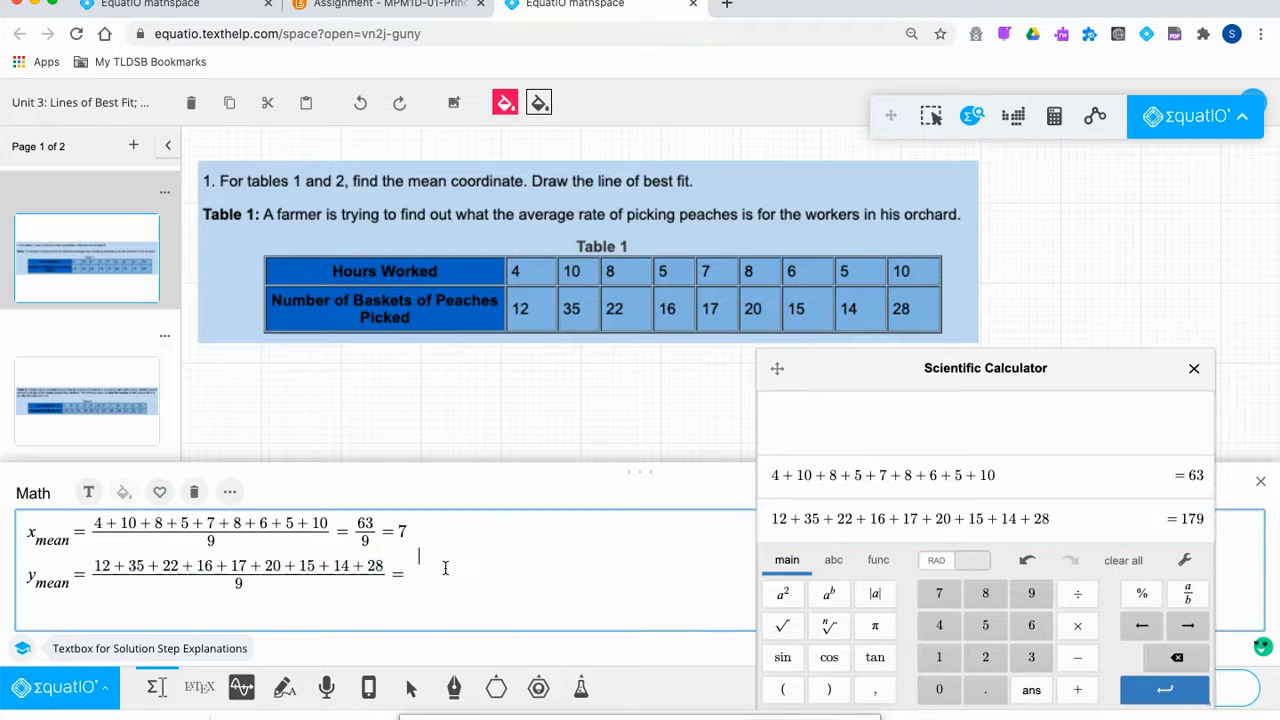
click(407, 575)
text(178)
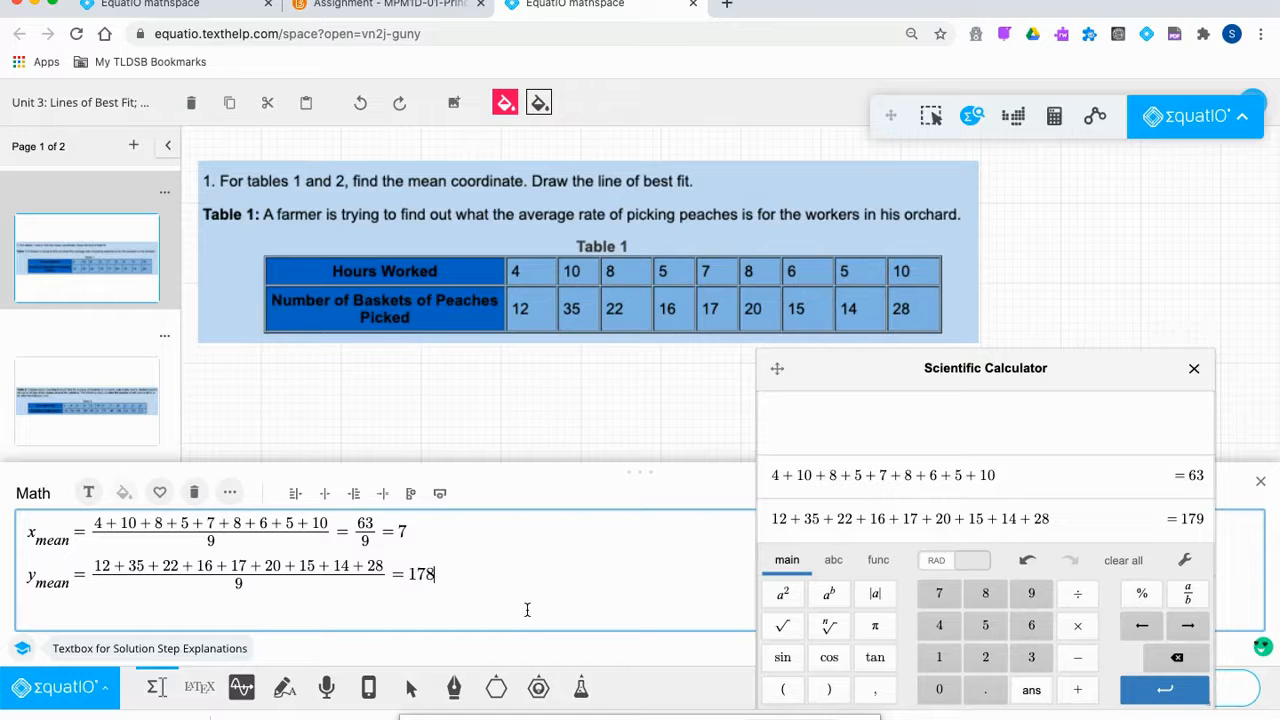
key(BackSpace)
text(9/9)
key(Right)
text(=)
Compute ans/9 in the calculator, giving 179/9 = 19.88888889.
click(1098, 521)
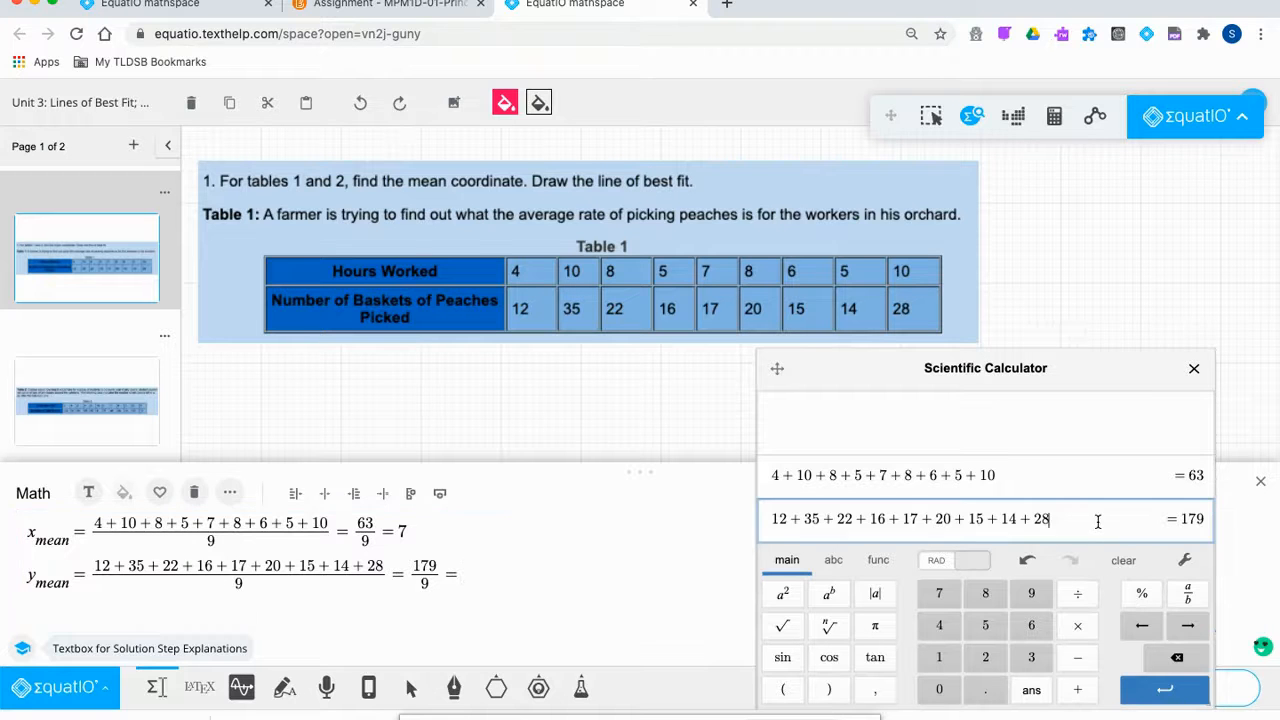
key(Return)
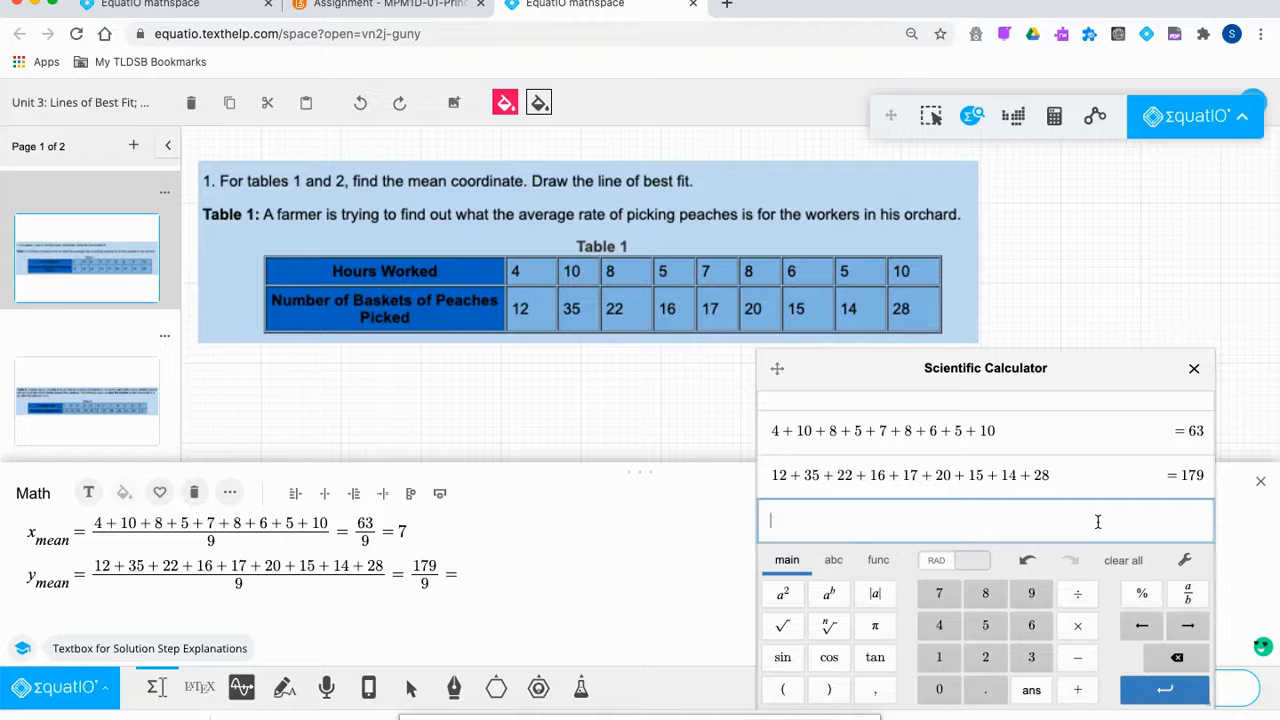
click(1031, 690)
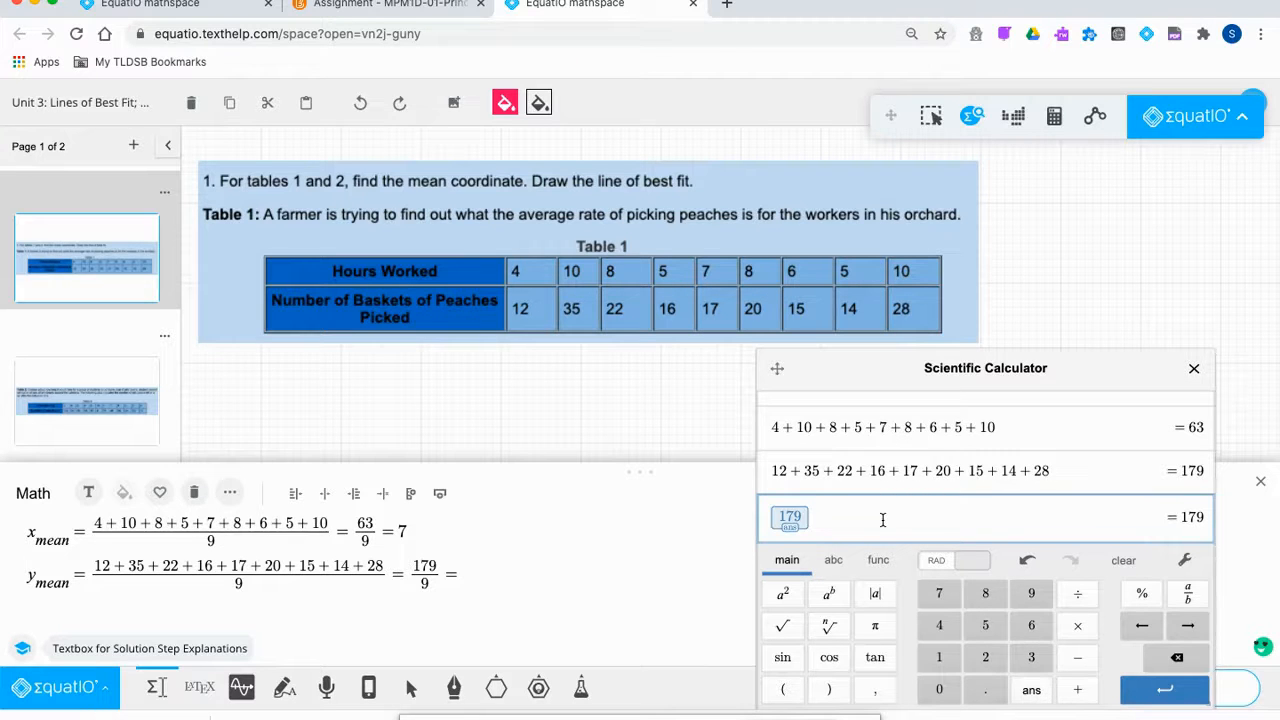
text(/9)
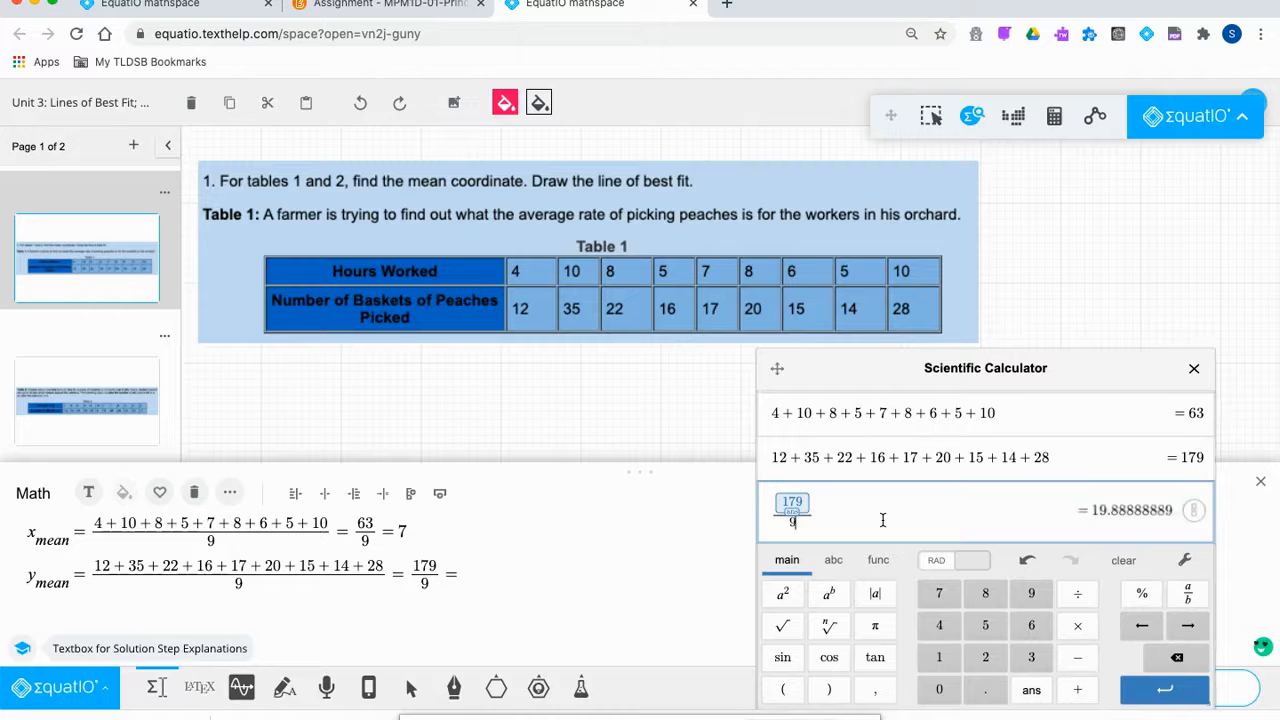
key(Return)
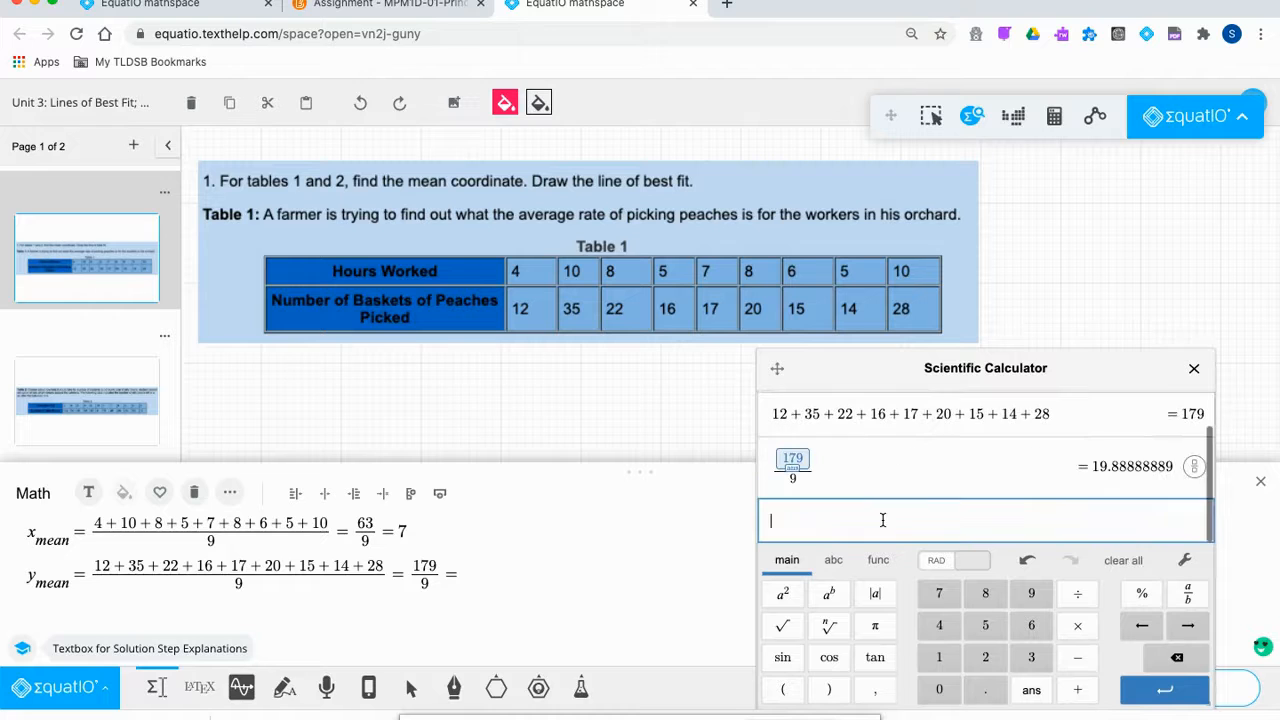
click(504, 567)
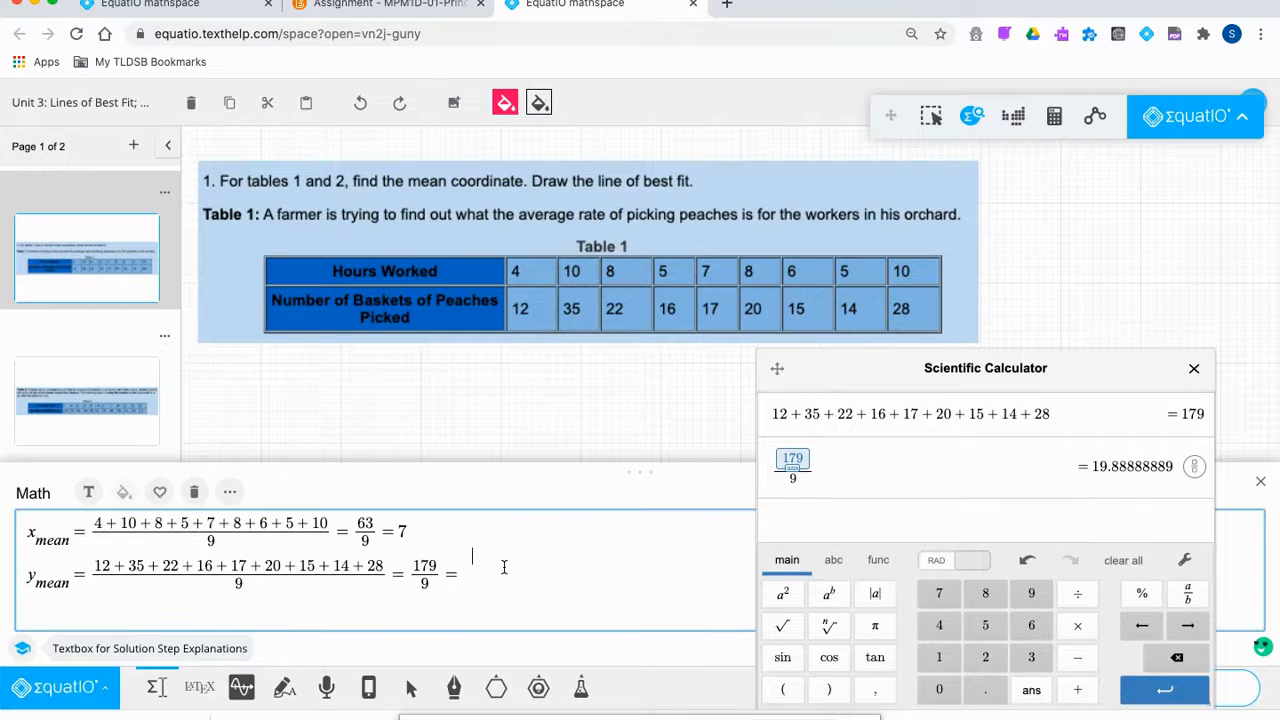
End the y-mean line with 19.9, then add 'Mean Coordinate:' with (7,19.9) beneath it.
click(460, 573)
text(19.9)
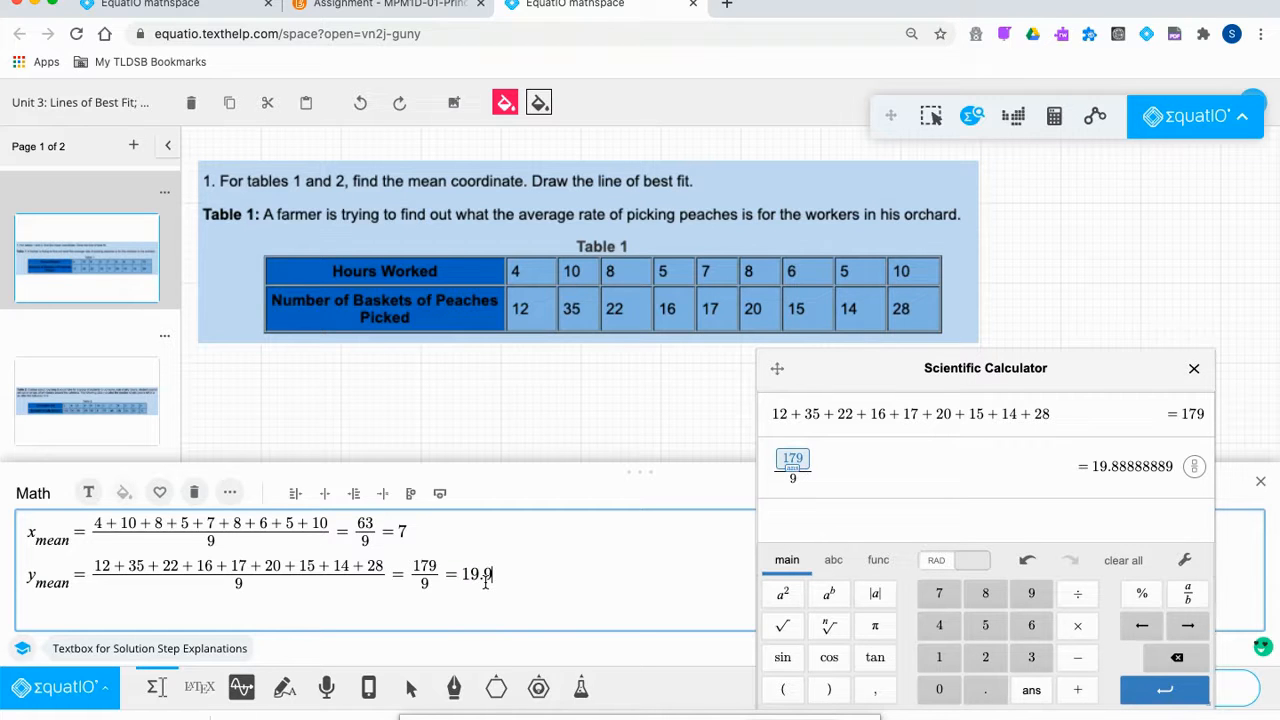
key(Return)
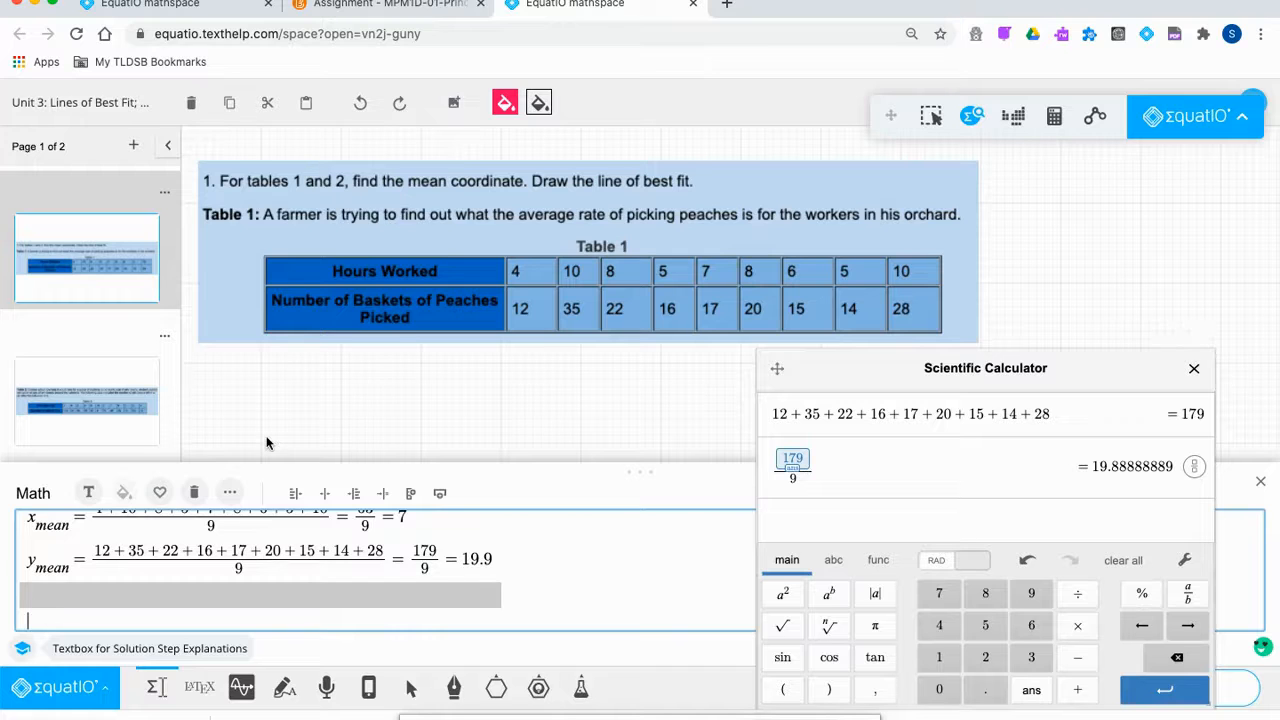
text(Mean)
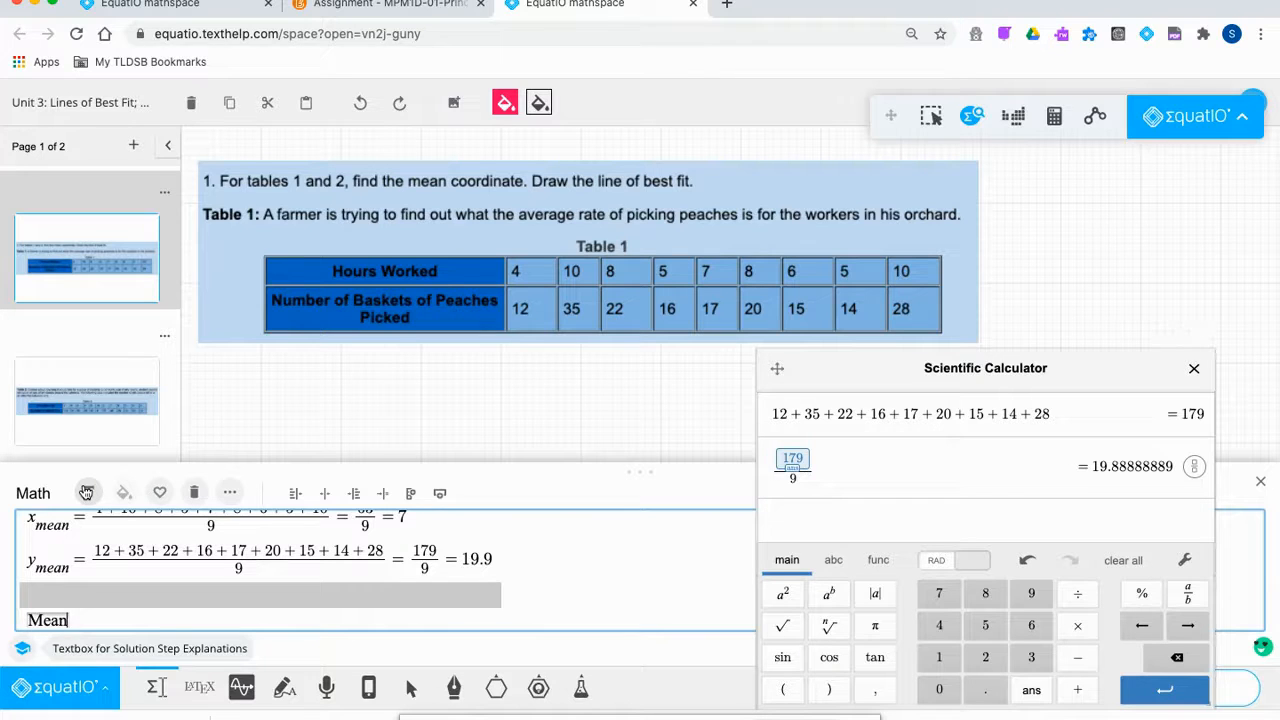
text( Coordinate:)
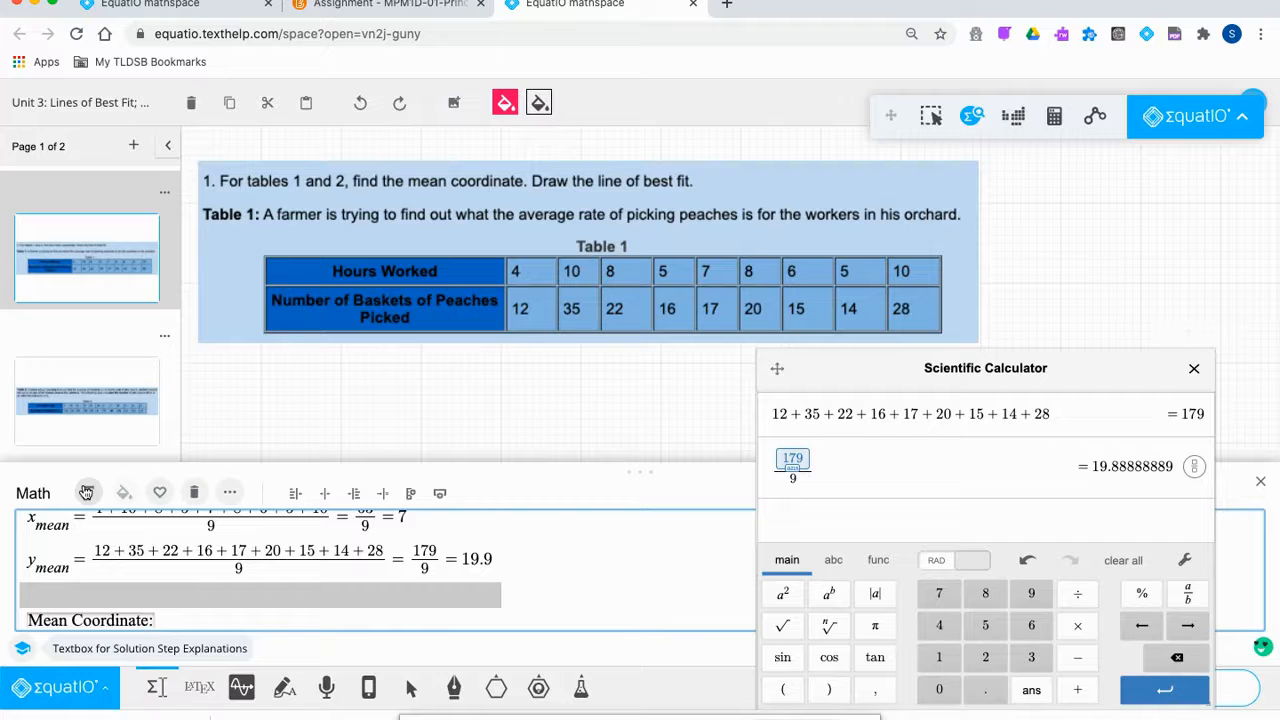
click(183, 620)
key(Return)
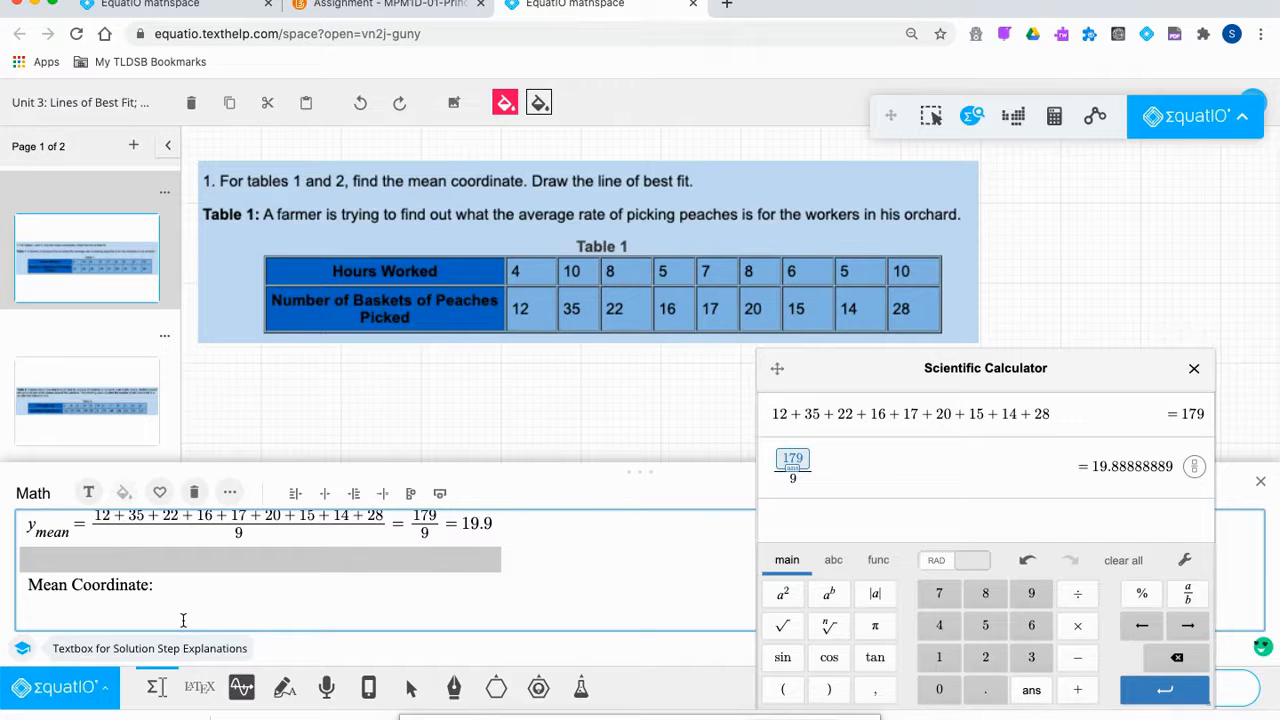
text((7,19.9))
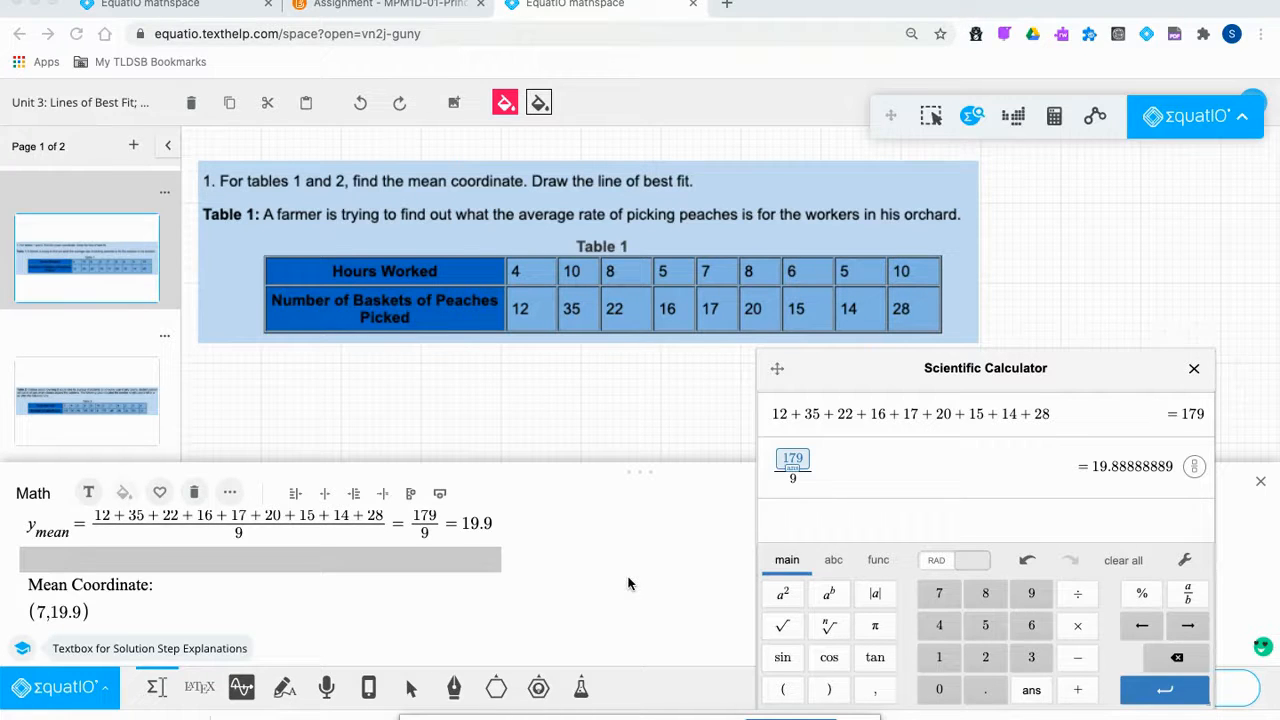
click(1195, 370)
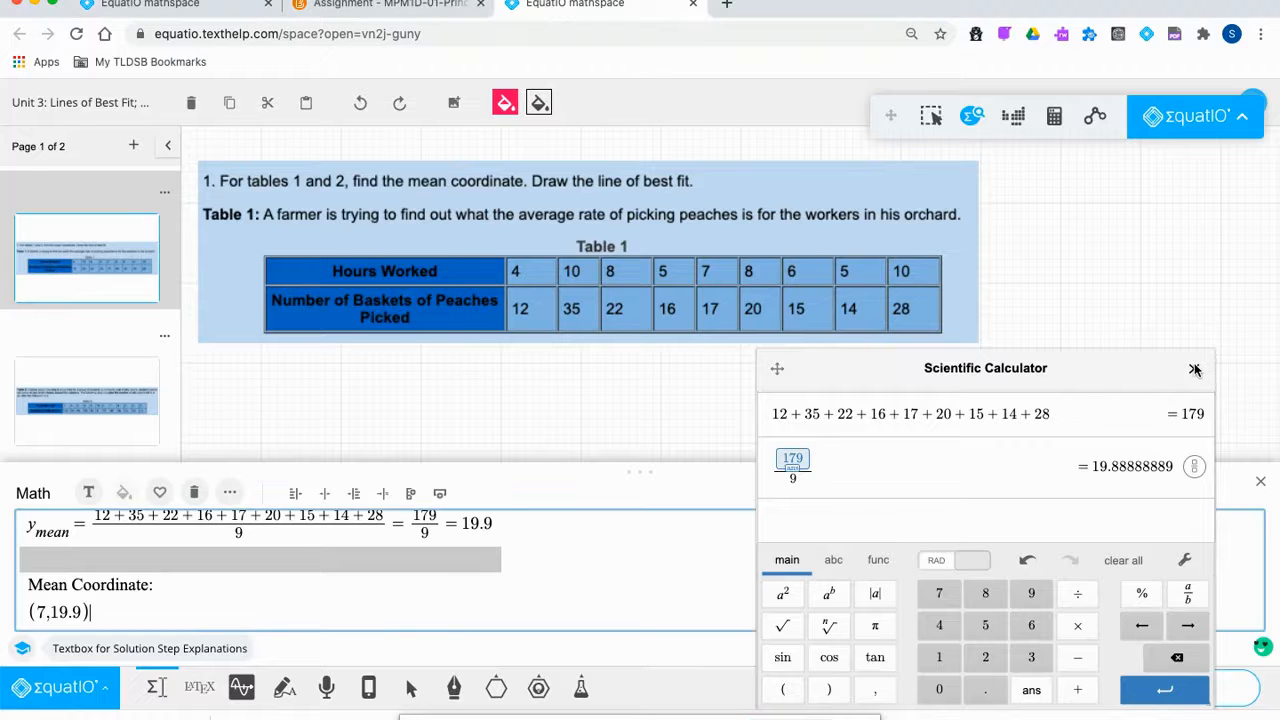
Close the calculator and open a resized Desmos graph panel below the question.
click(1194, 370)
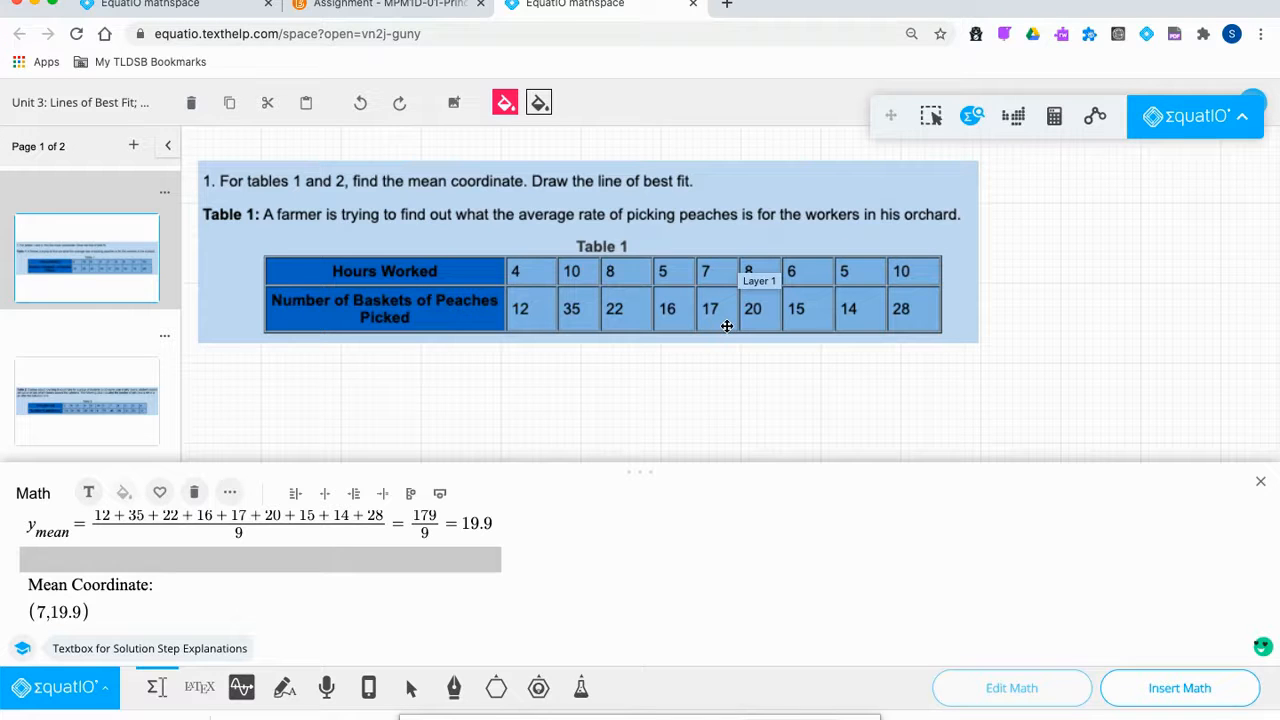
click(241, 687)
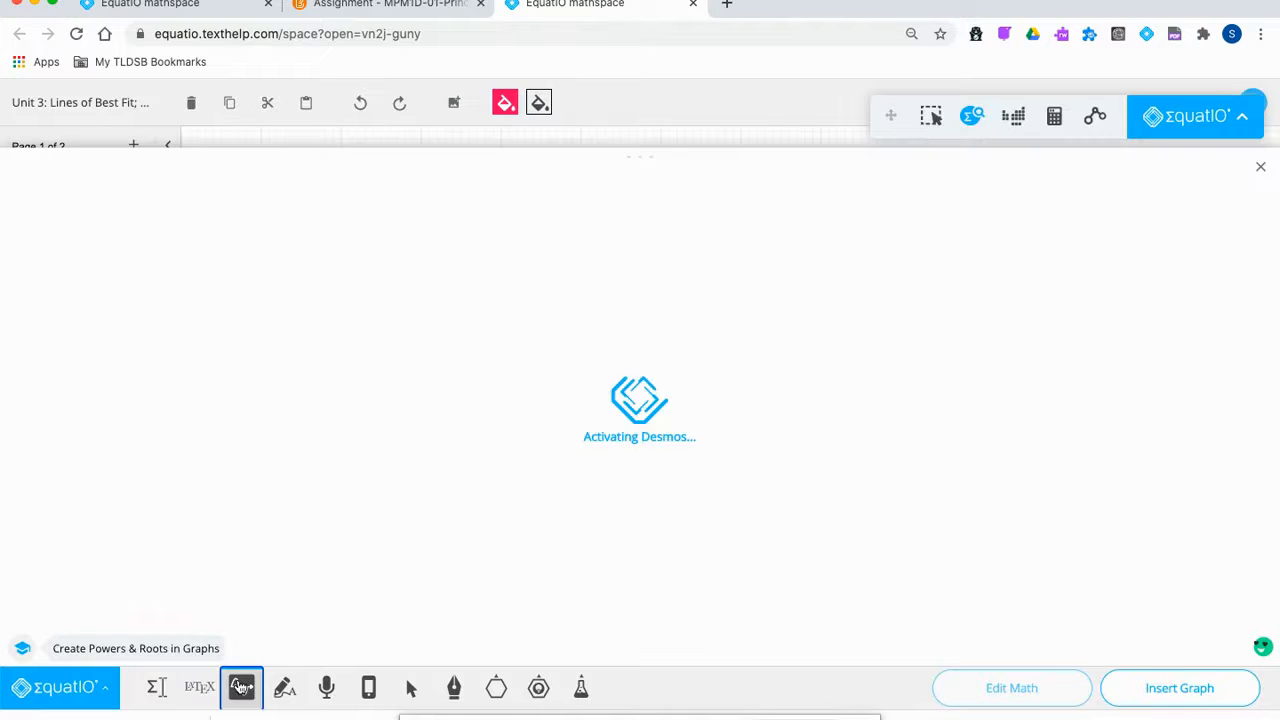
drag(637, 154, 621, 347)
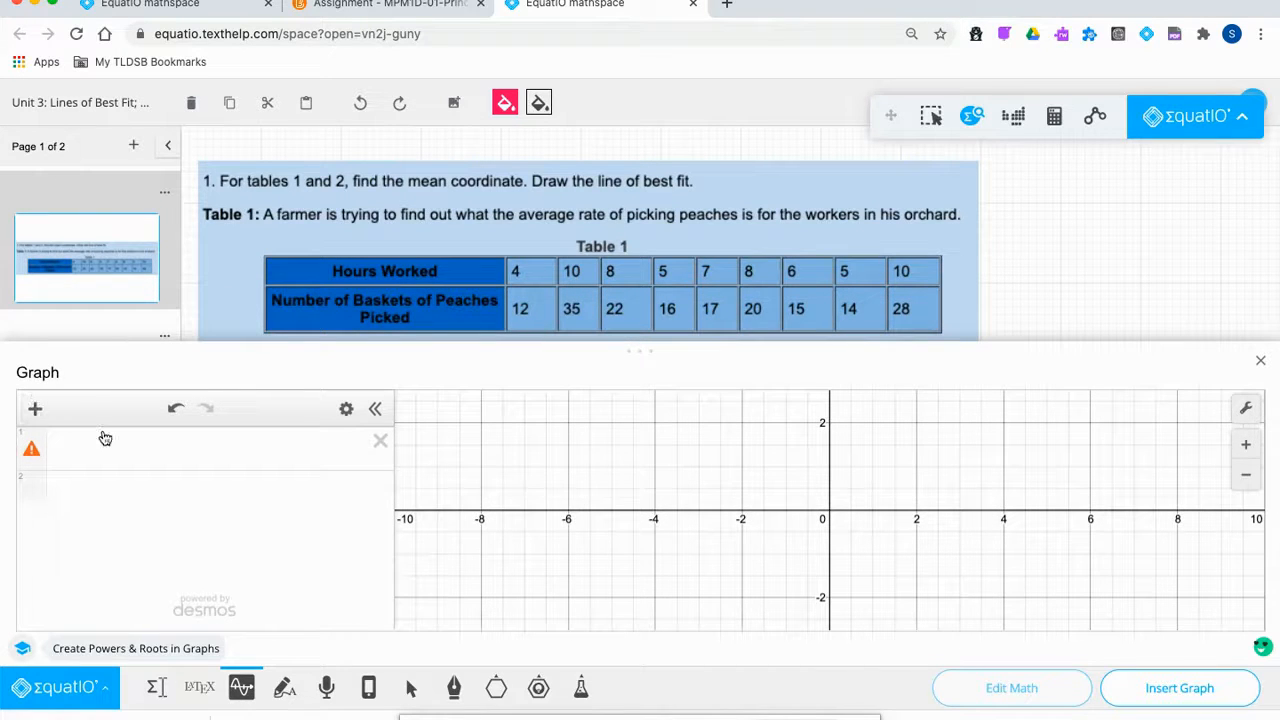
click(36, 410)
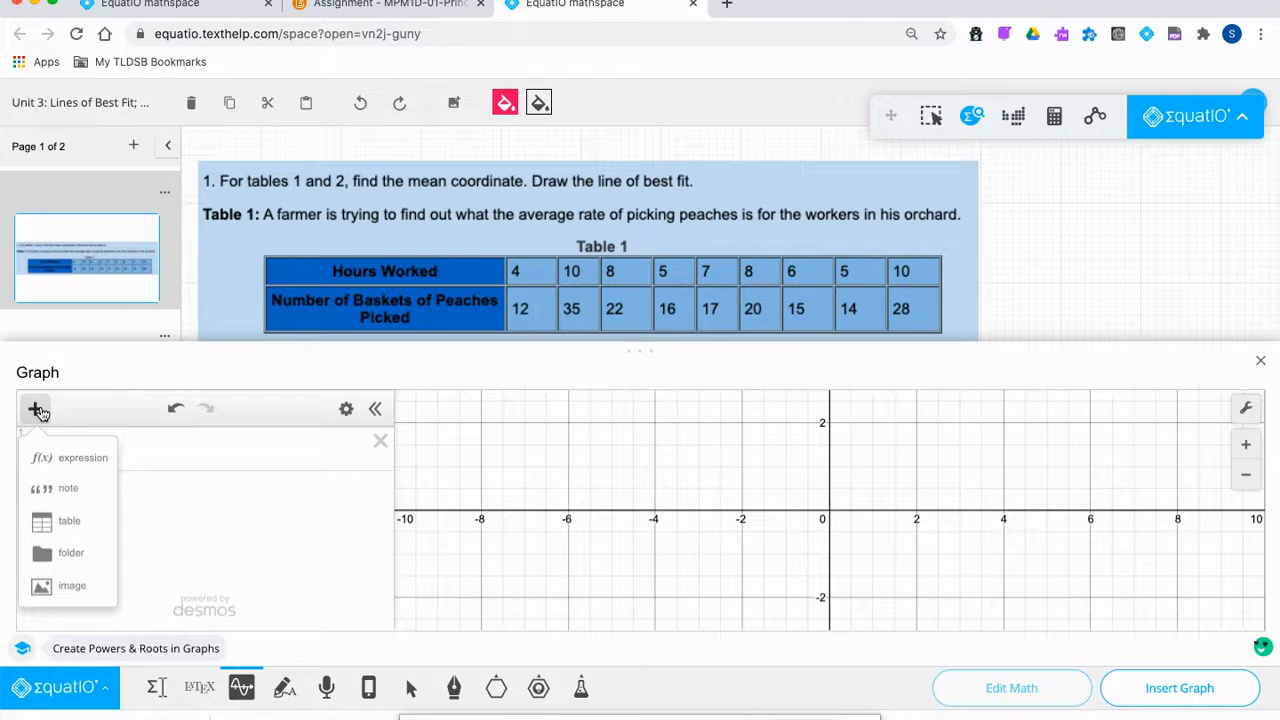
Add a table and enter the x1 hours values 4, 10, 8, 5, 7, 8, 6, 5, 10.
click(60, 521)
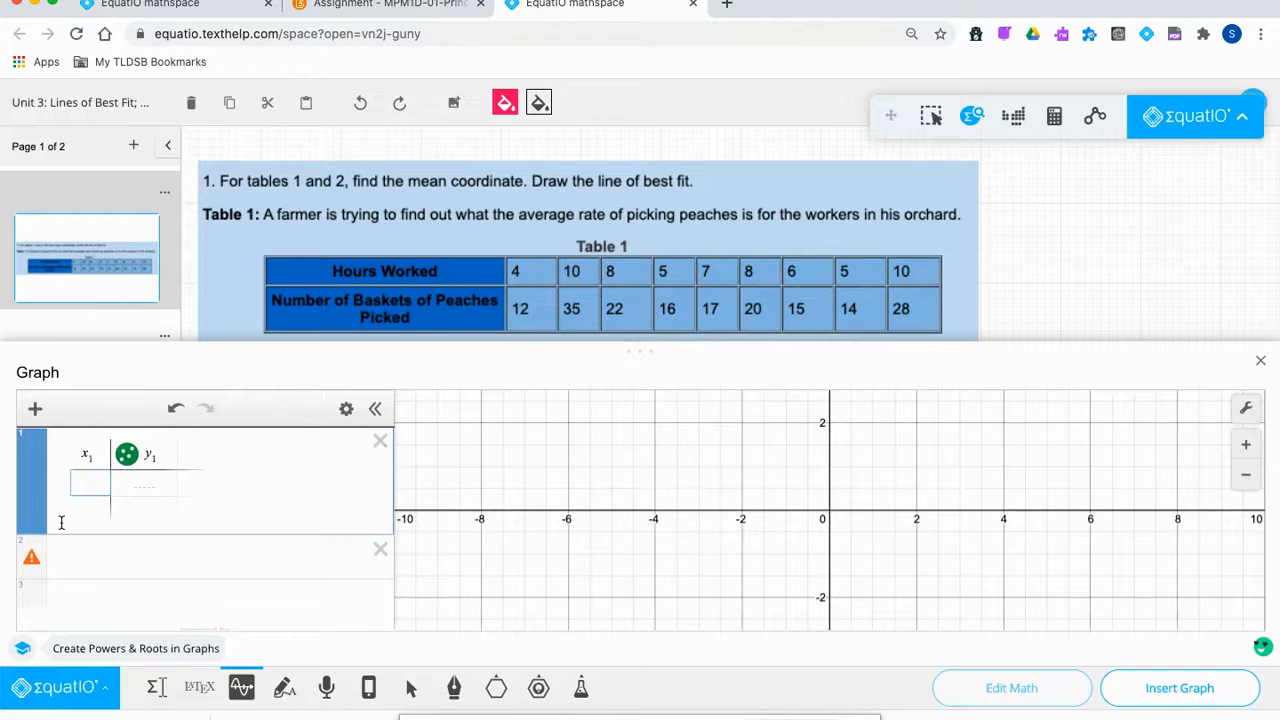
text(4)
key(Return)
text(10)
key(Return)
text(8)
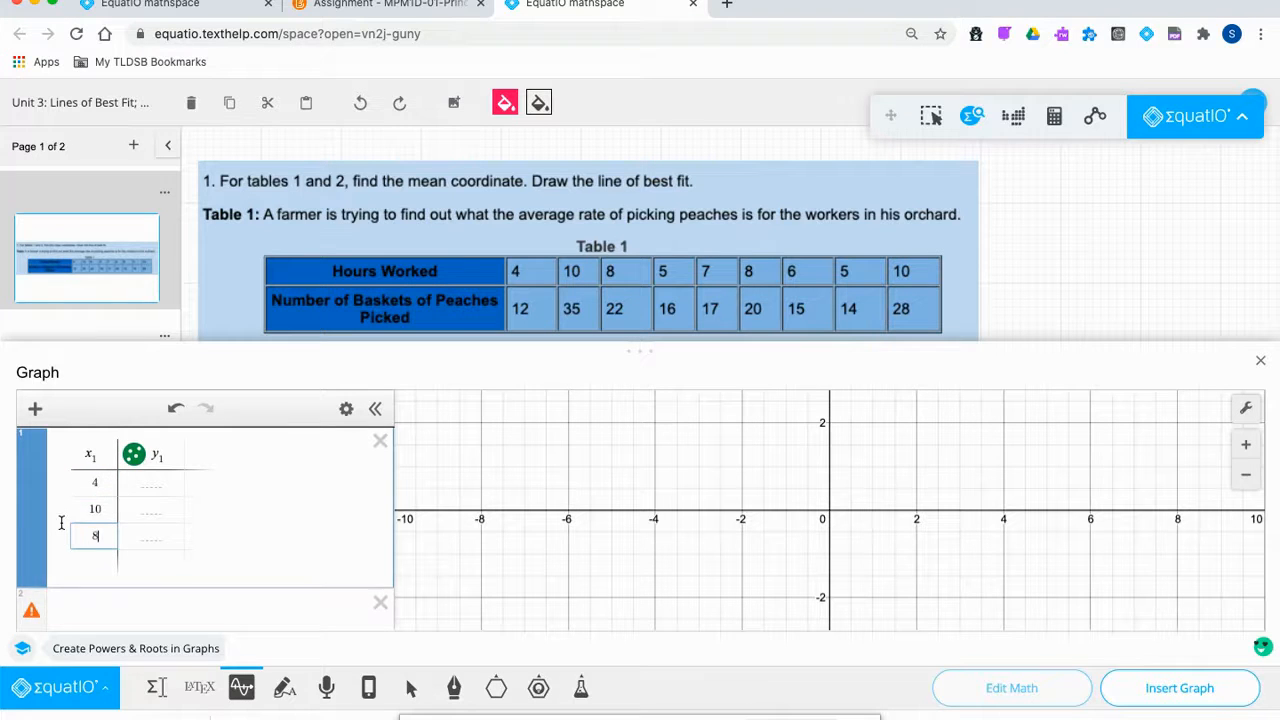
key(Return)
text(5)
key(Return)
text(7)
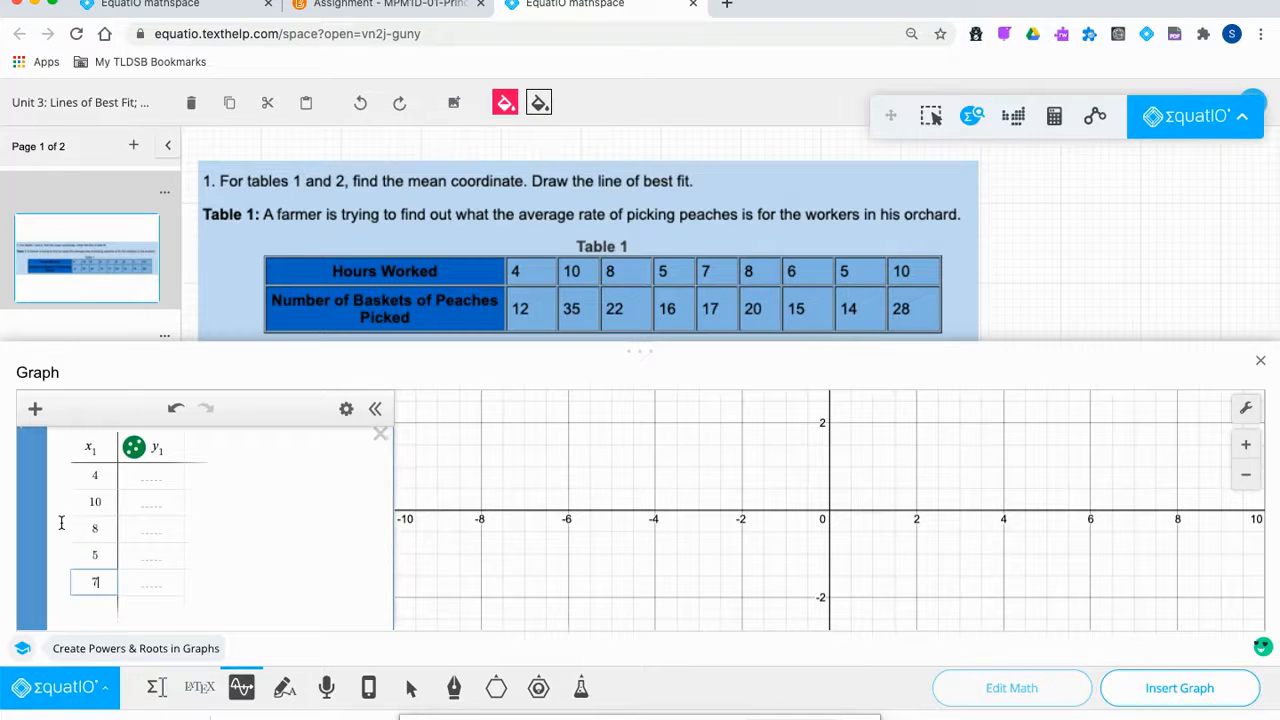
key(Return)
text(8)
key(Return)
text(6)
key(Return)
text(5)
key(Return)
text(10)
Enter the y1 basket counts 12, 35, 22, 16, 17, 20, 15, 14, 28 and enlarge the graph.
scroll(177, 517, up, 5)
click(157, 481)
text(12)
key(Return)
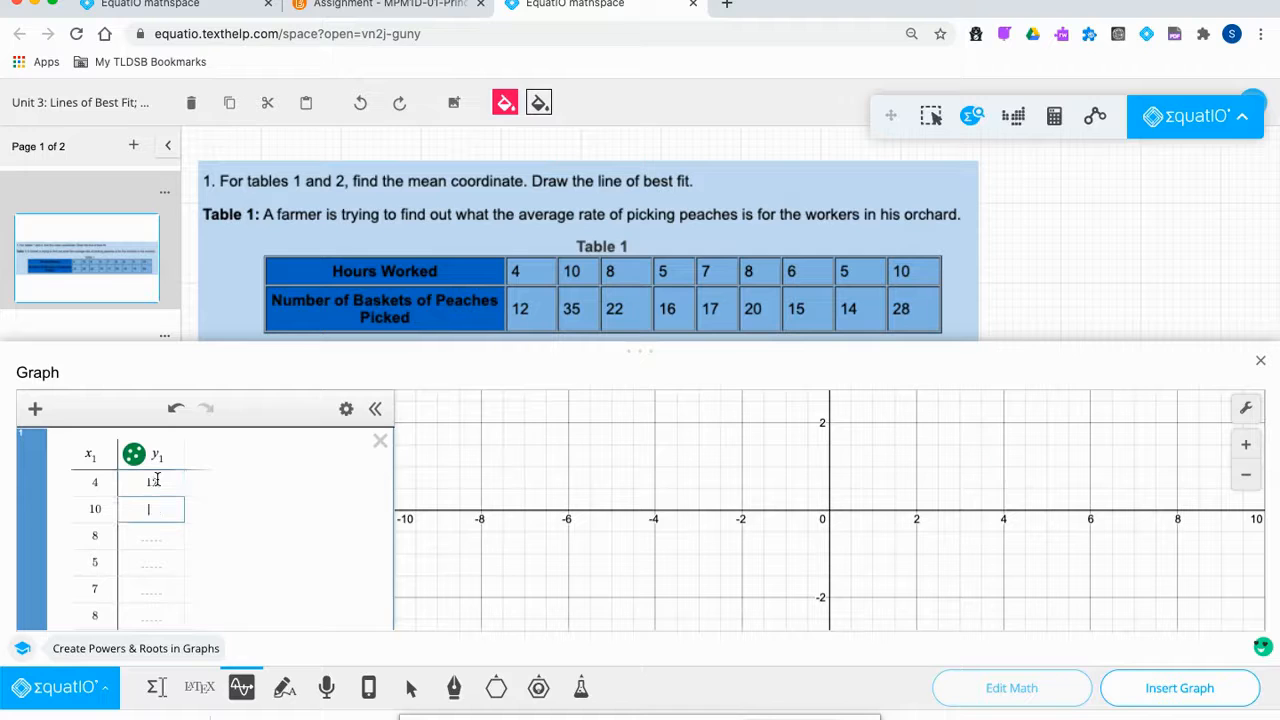
text(35)
key(Return)
text(22)
key(Return)
text(16)
key(Return)
text(17)
key(Return)
text(20)
key(Return)
text(15)
key(Return)
text(14)
key(Return)
text(28)
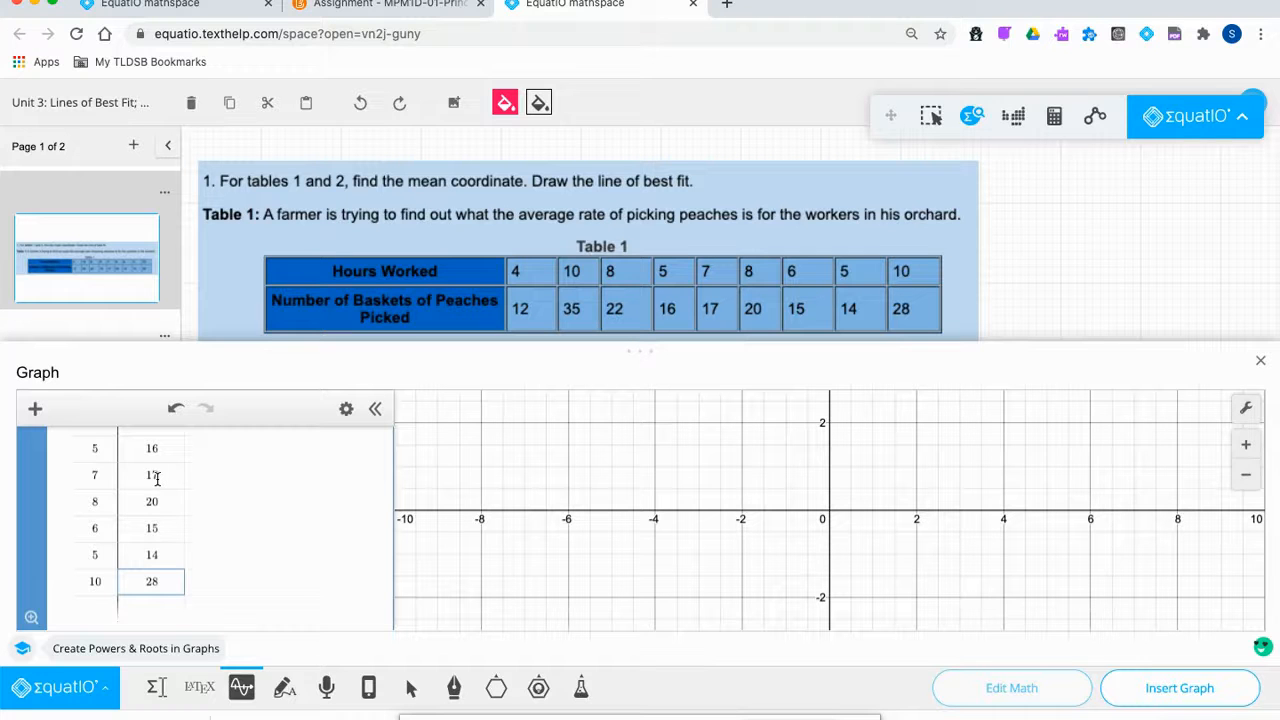
drag(637, 353, 609, 112)
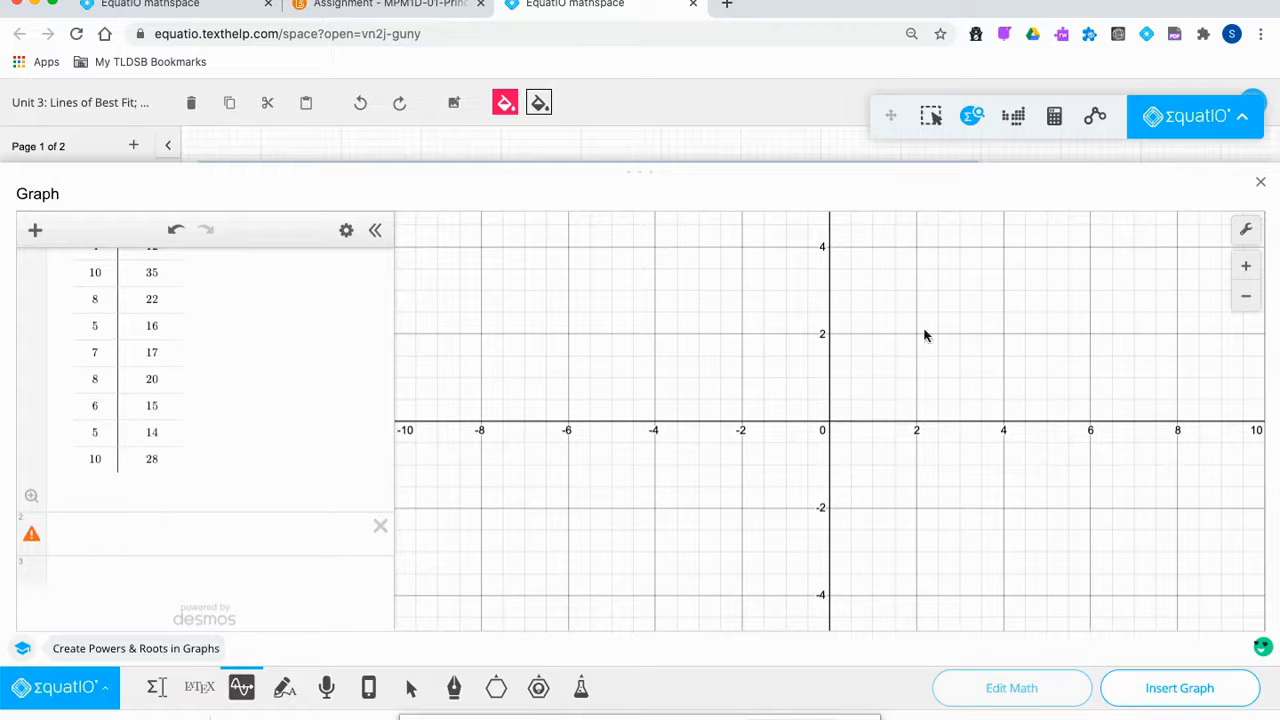
scroll(262, 334, up, 2)
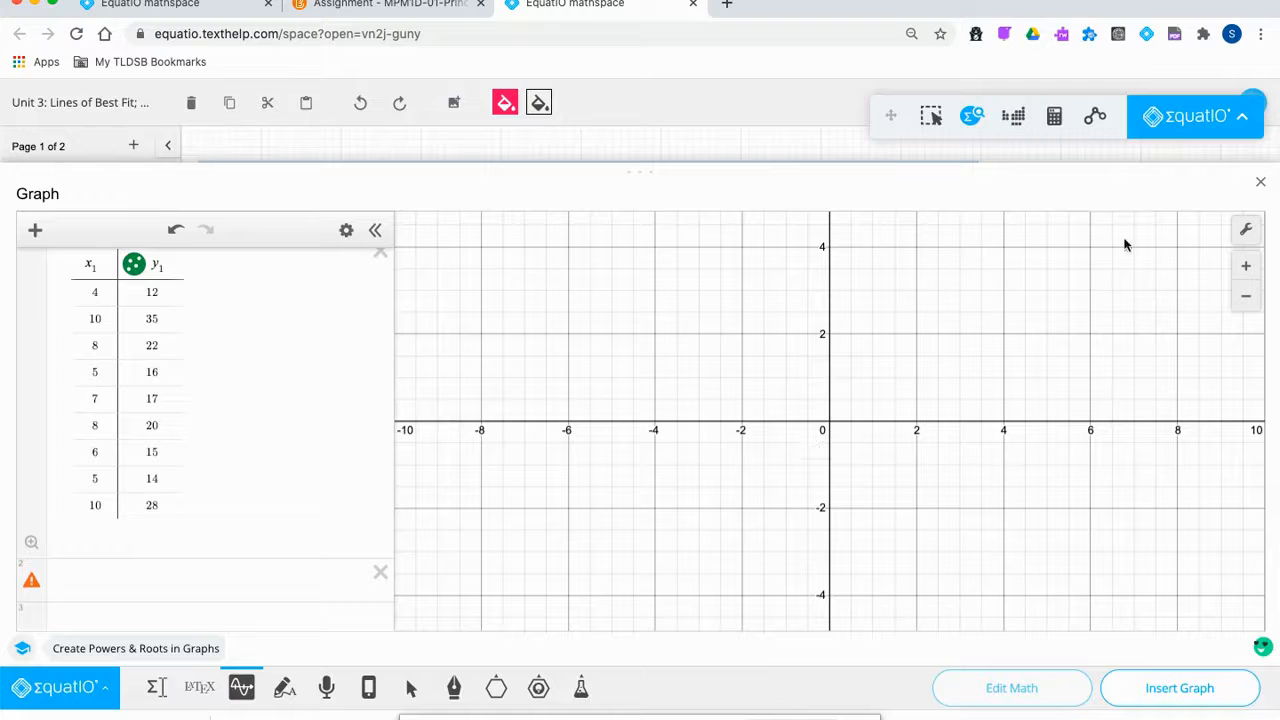
Set the graph axes to −5 ≤ x ≤ 15 and −5 ≤ y ≤ 40.
click(1246, 230)
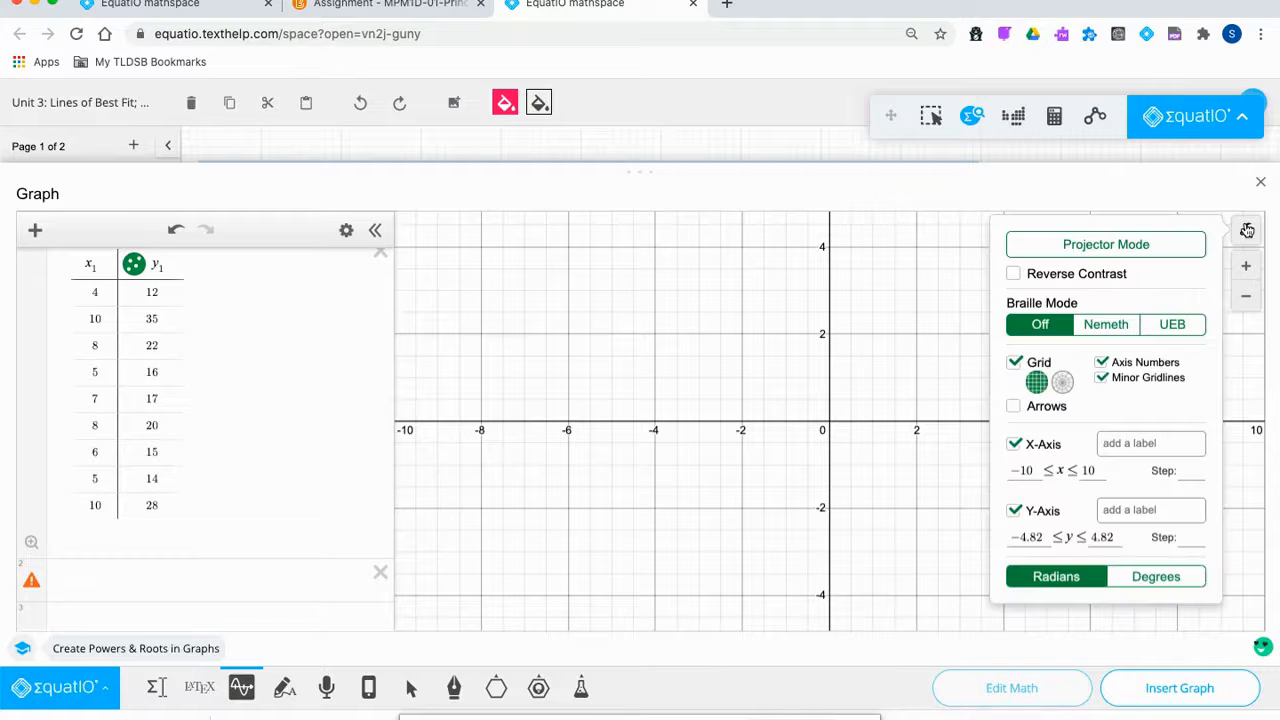
double_click(1016, 470)
drag(1016, 470, 1010, 470)
text(-5)
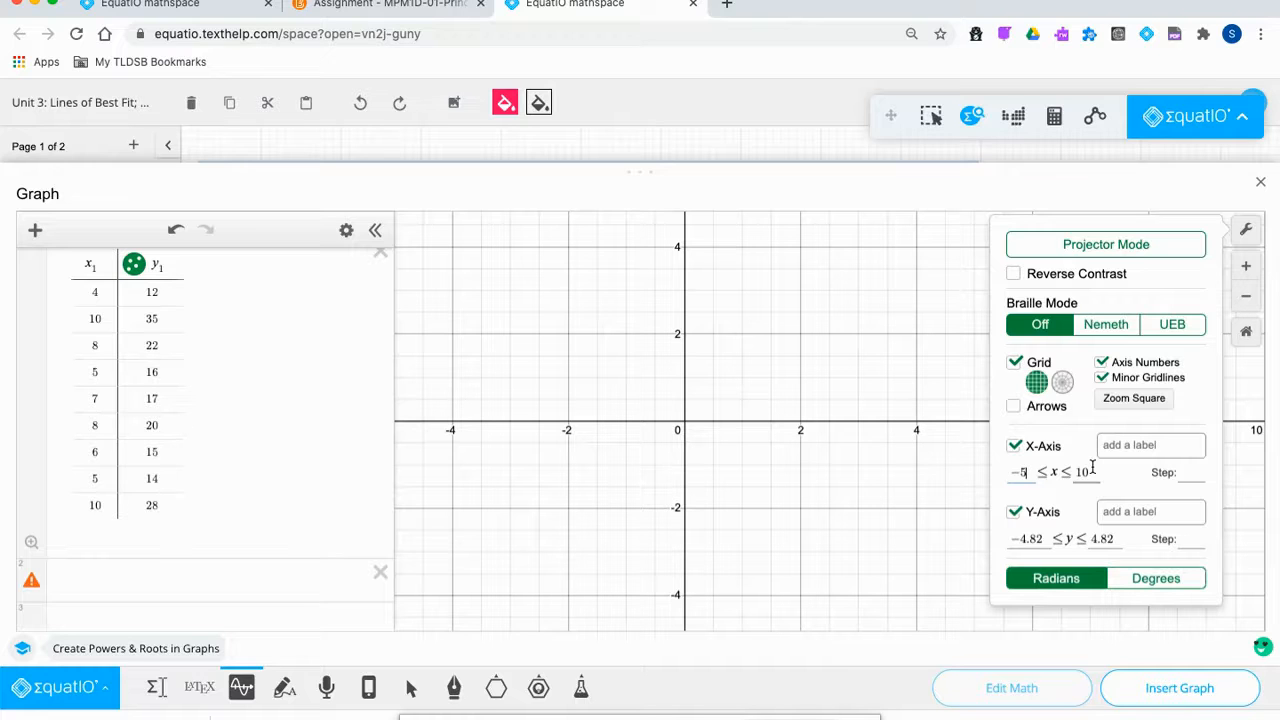
key(BackSpace)
text(5)
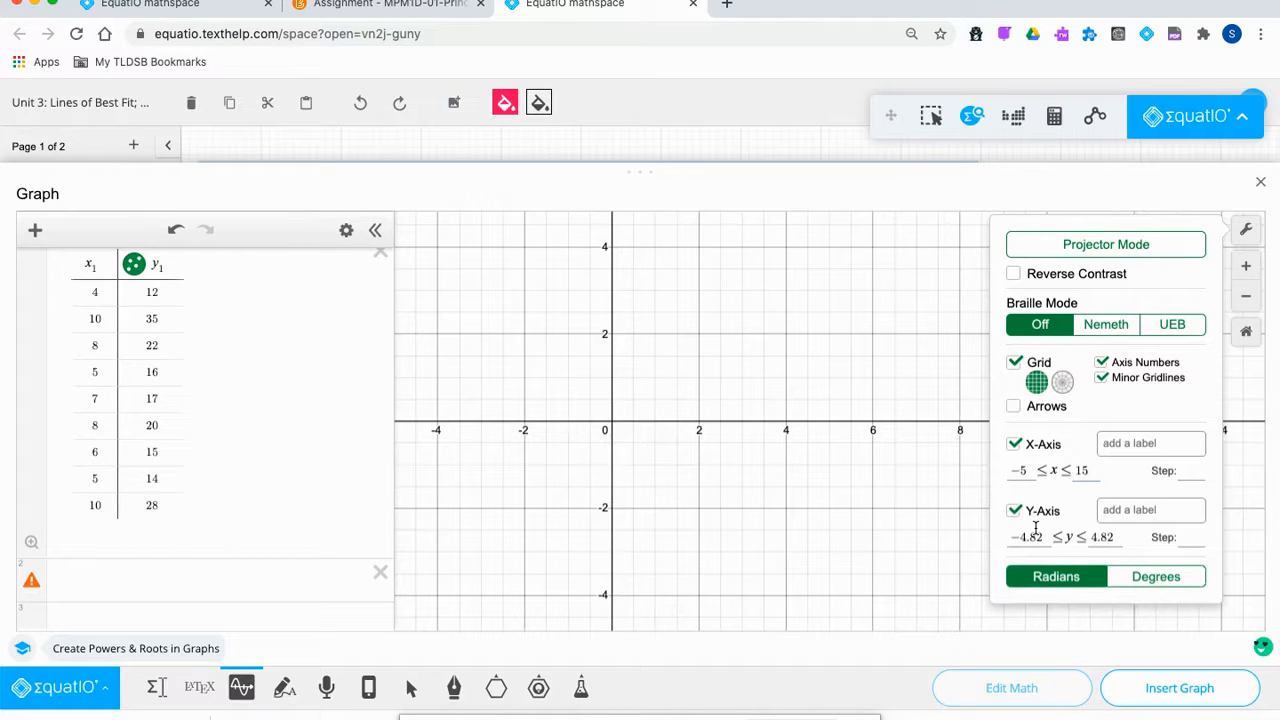
drag(1044, 537, 1010, 531)
key(BackSpace)
text(-)
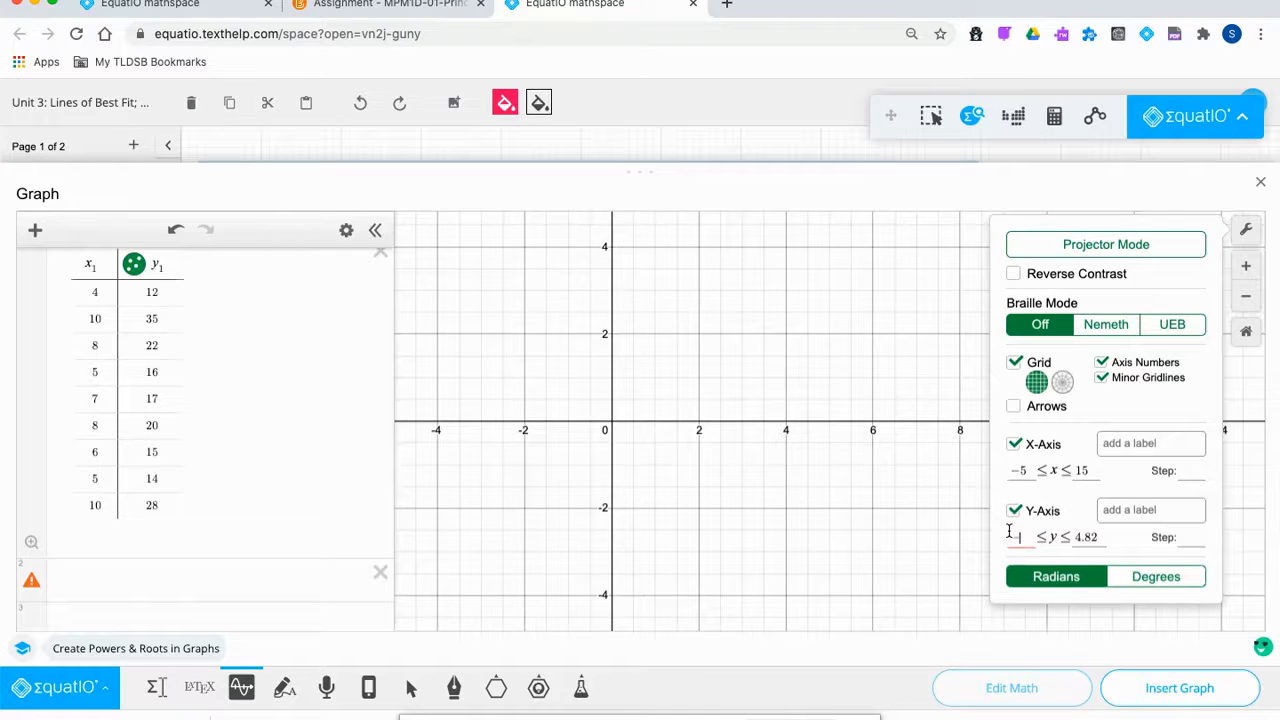
text(5)
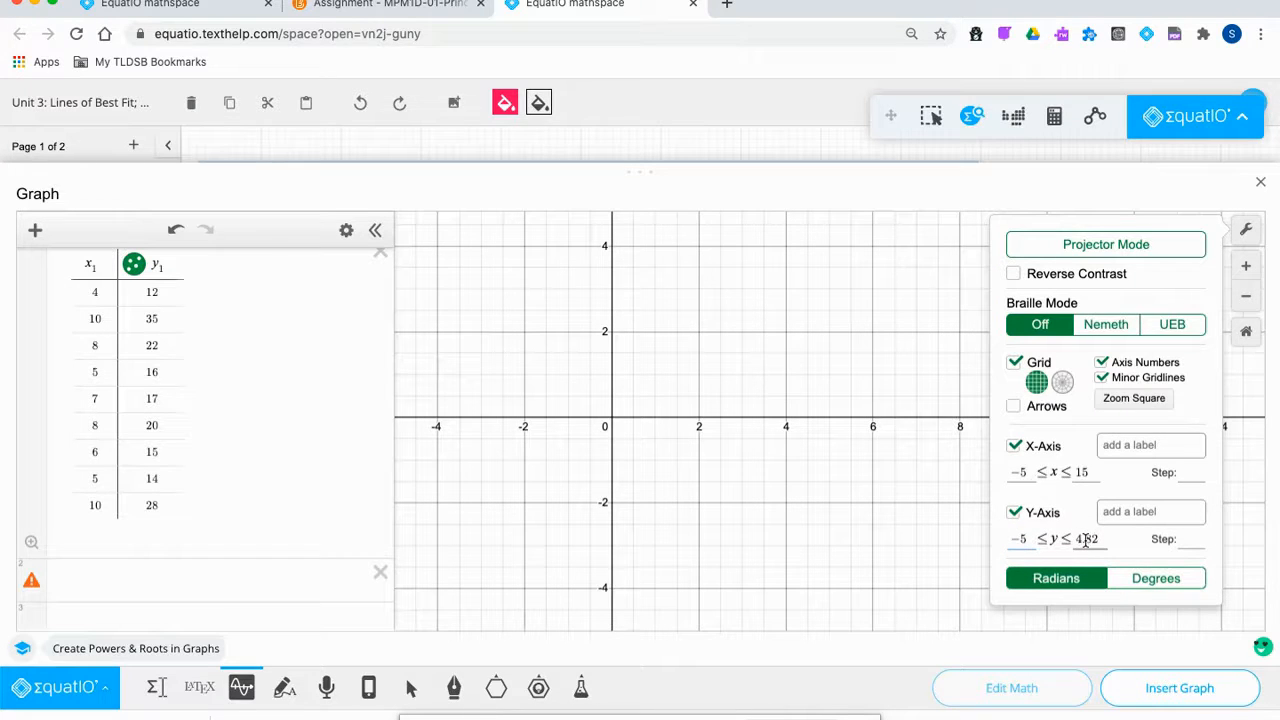
drag(1076, 537, 1104, 537)
text(40)
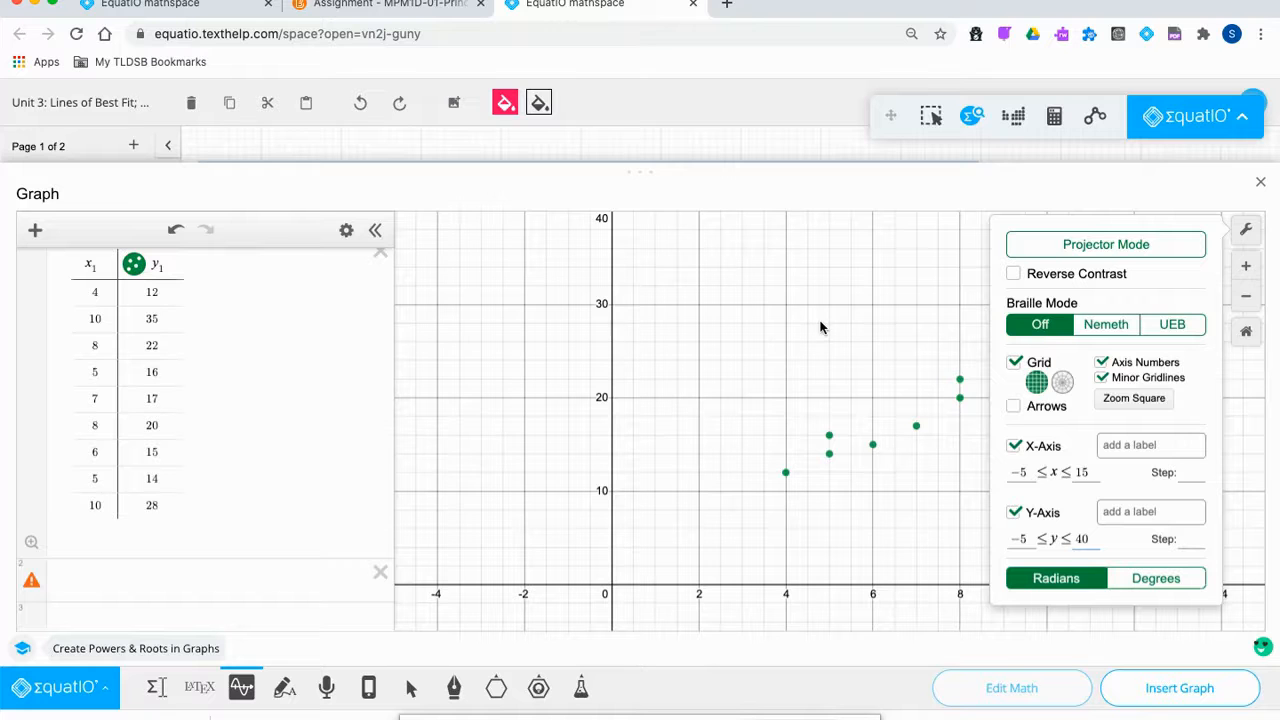
drag(637, 183, 605, 369)
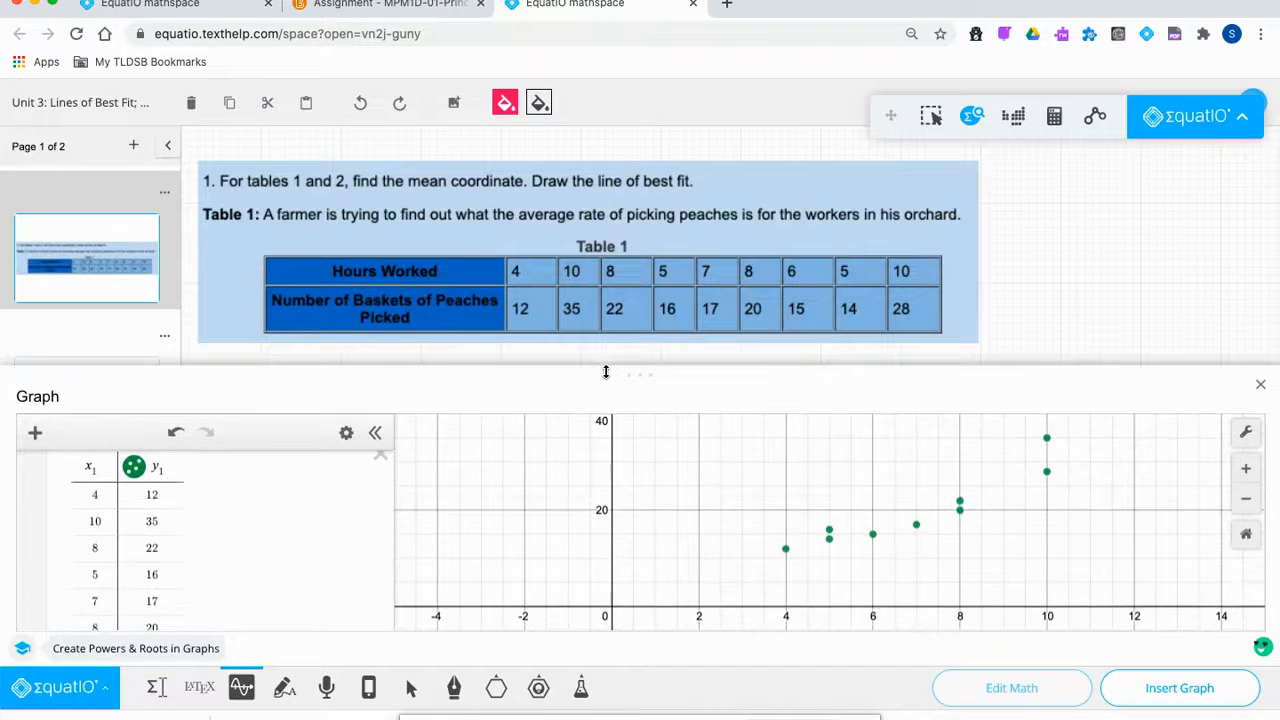
In the graph's axis settings, label the x-axis 'Hours Worked' and the y-axis 'Number of Baskets of Peaches Picked'.
click(1246, 431)
scroll(1145, 570, down, 3)
click(1137, 508)
text(Hours)
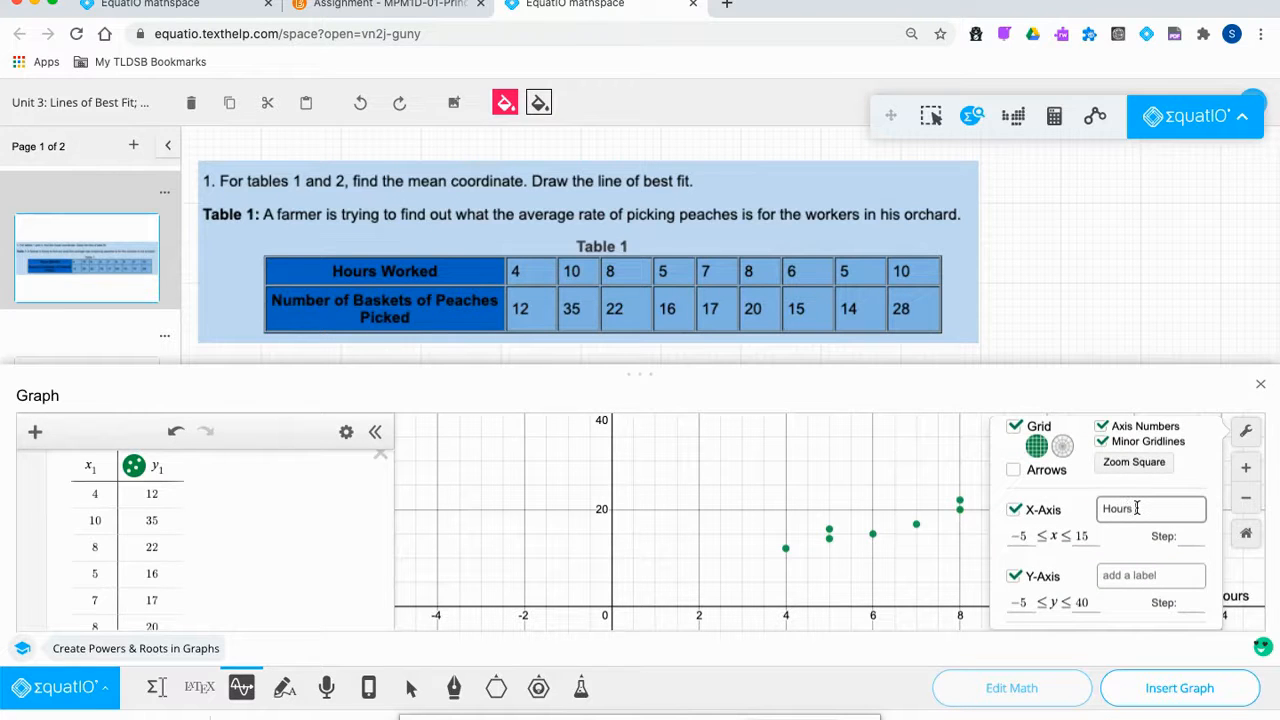
text( Worked)
click(1135, 574)
text(Number of Baskets o)
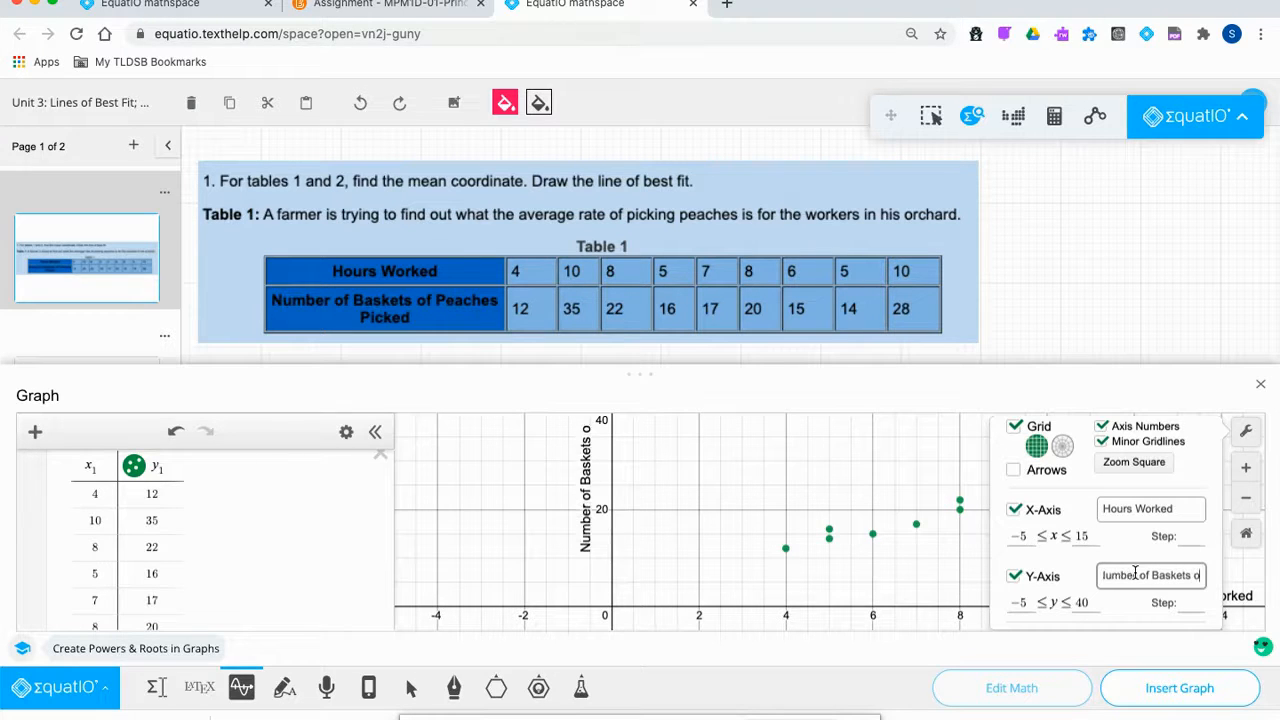
text(f Peaches)
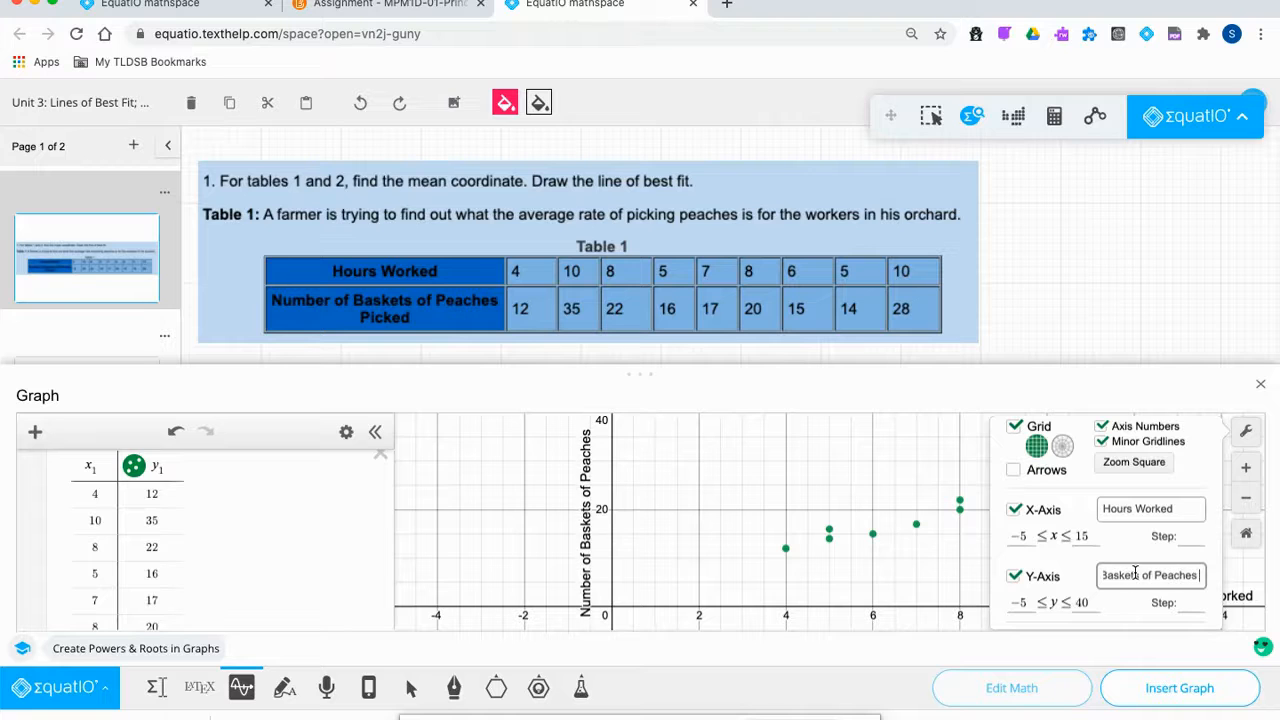
text( Picked)
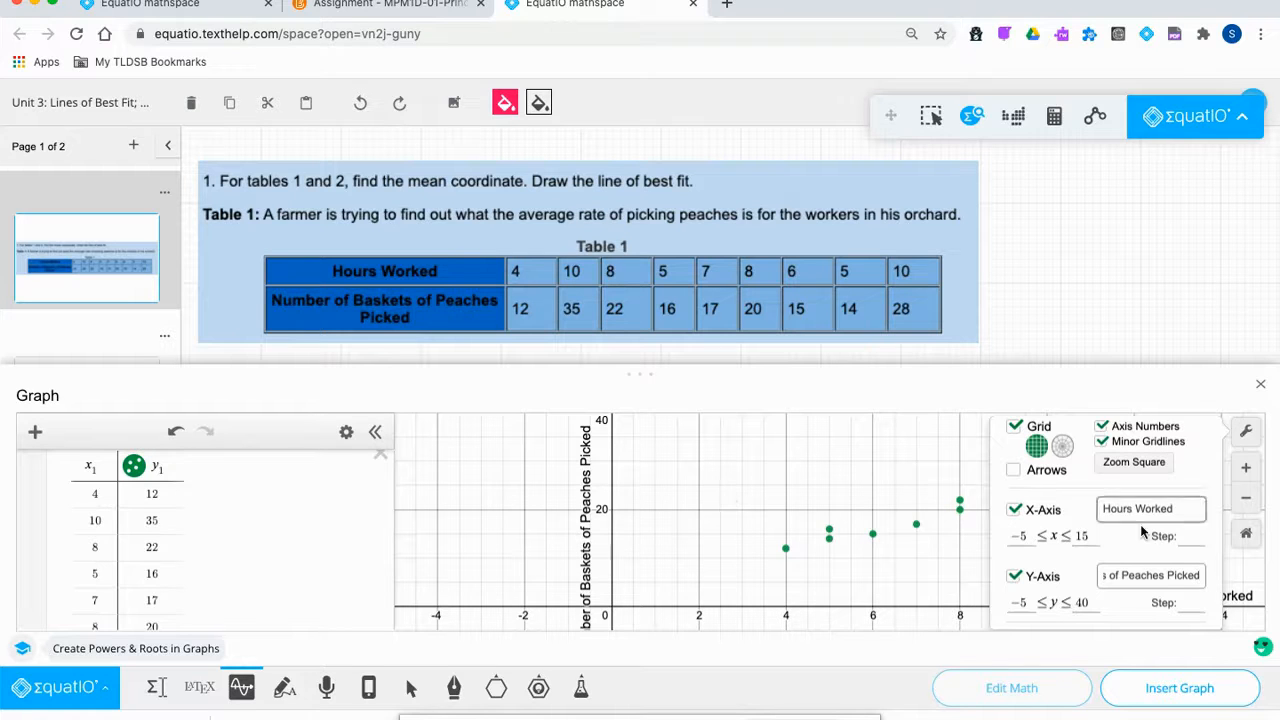
Close the graph settings and resize the graph panel to review the labelled plot.
click(1060, 386)
drag(623, 385, 630, 153)
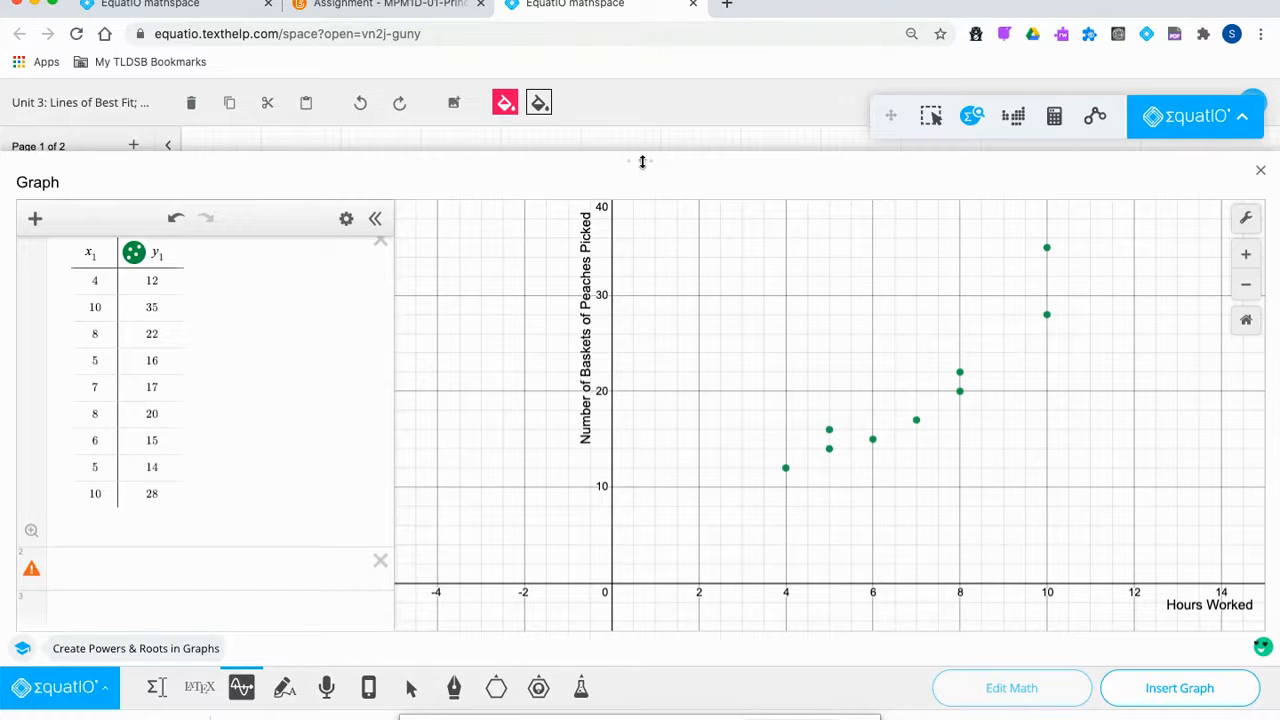
drag(643, 162, 584, 600)
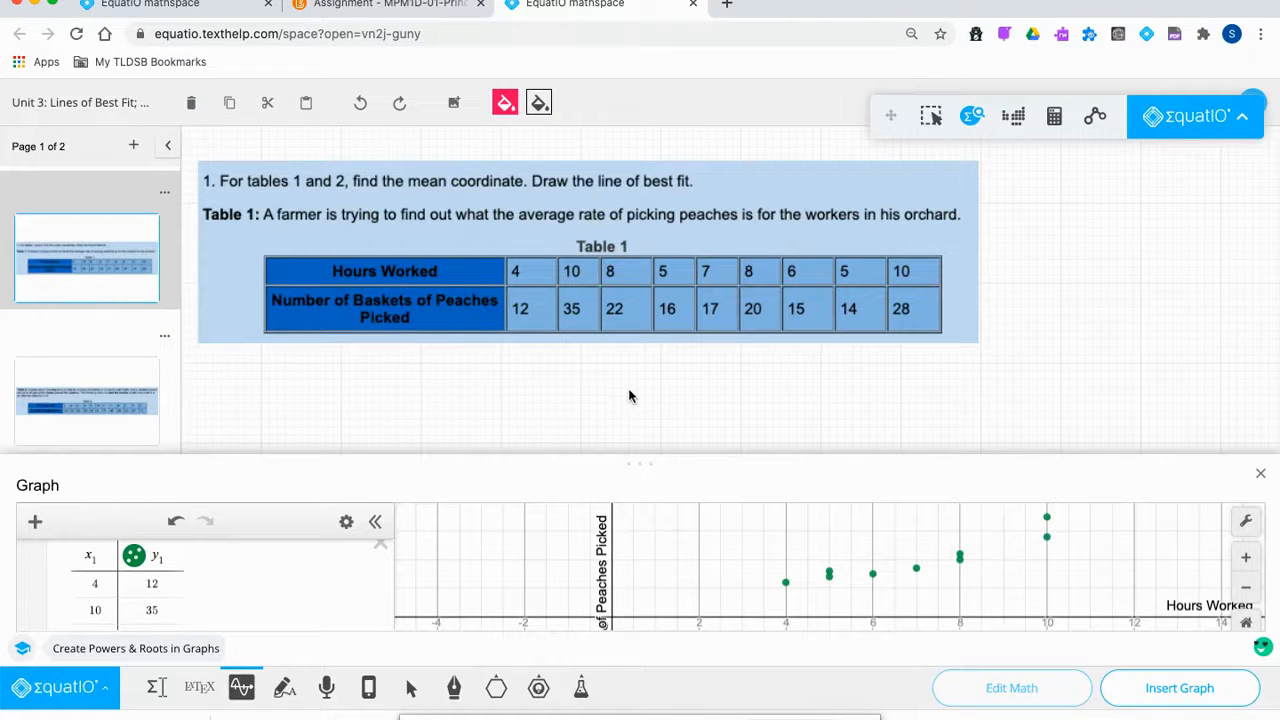
Insert the x mean, y mean and Mean Coordinate (7, 19.9) working and move it below Table 1.
click(1260, 473)
click(156, 687)
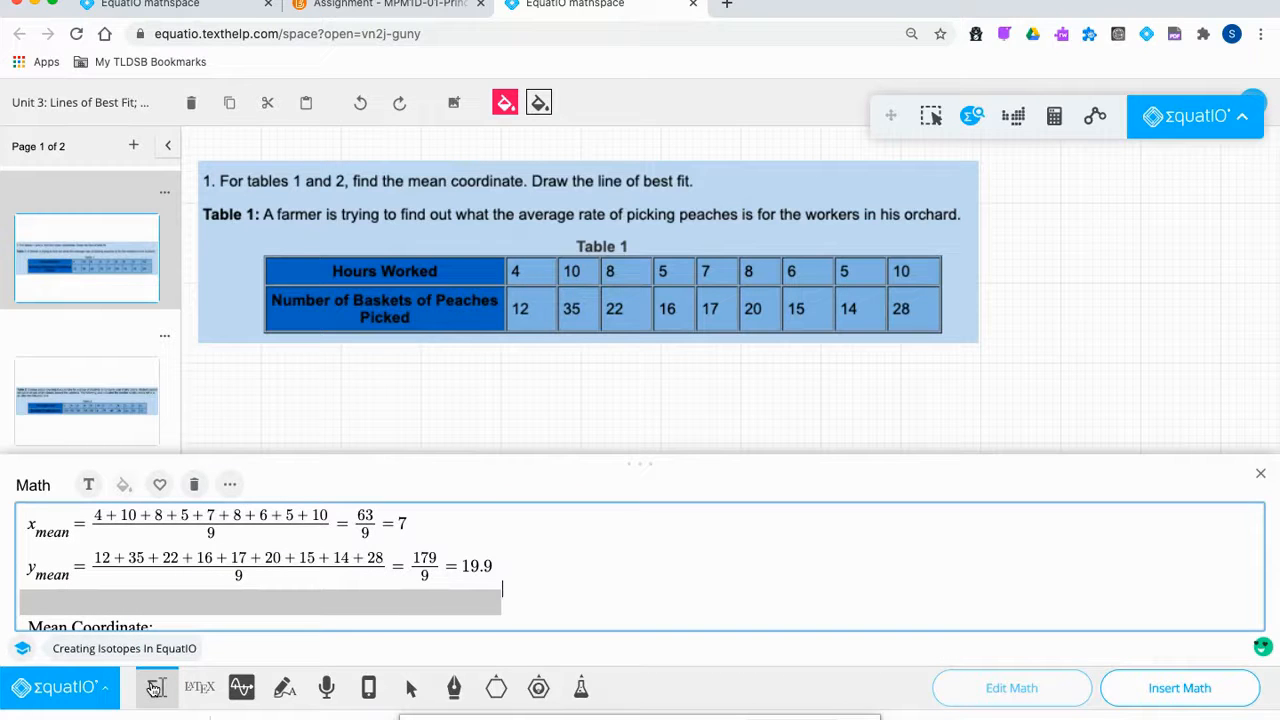
click(1163, 689)
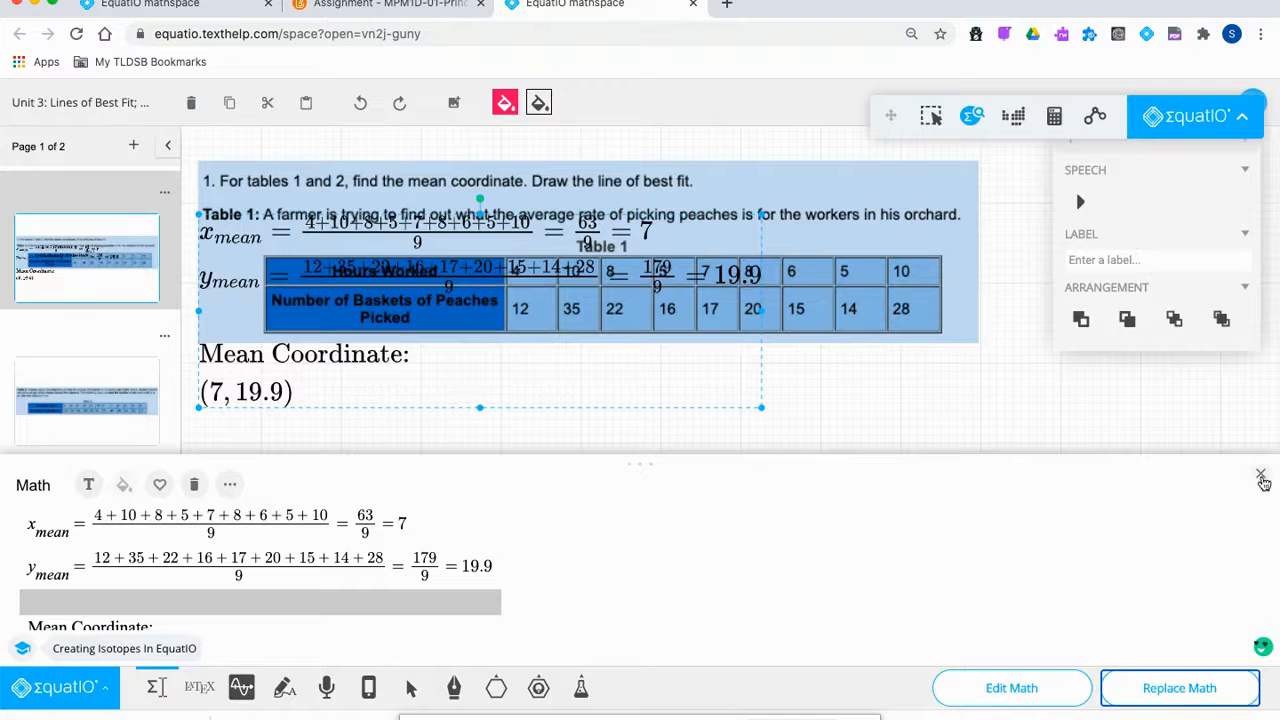
click(1261, 476)
drag(557, 371, 569, 535)
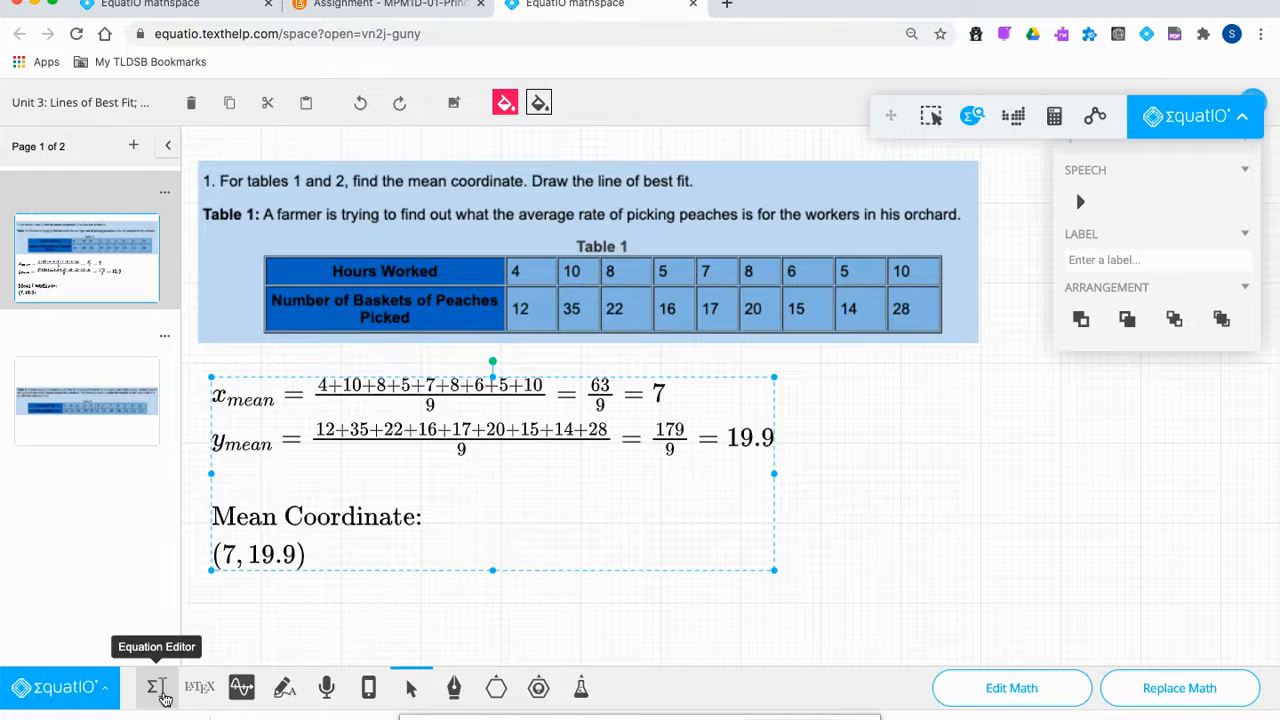
click(411, 596)
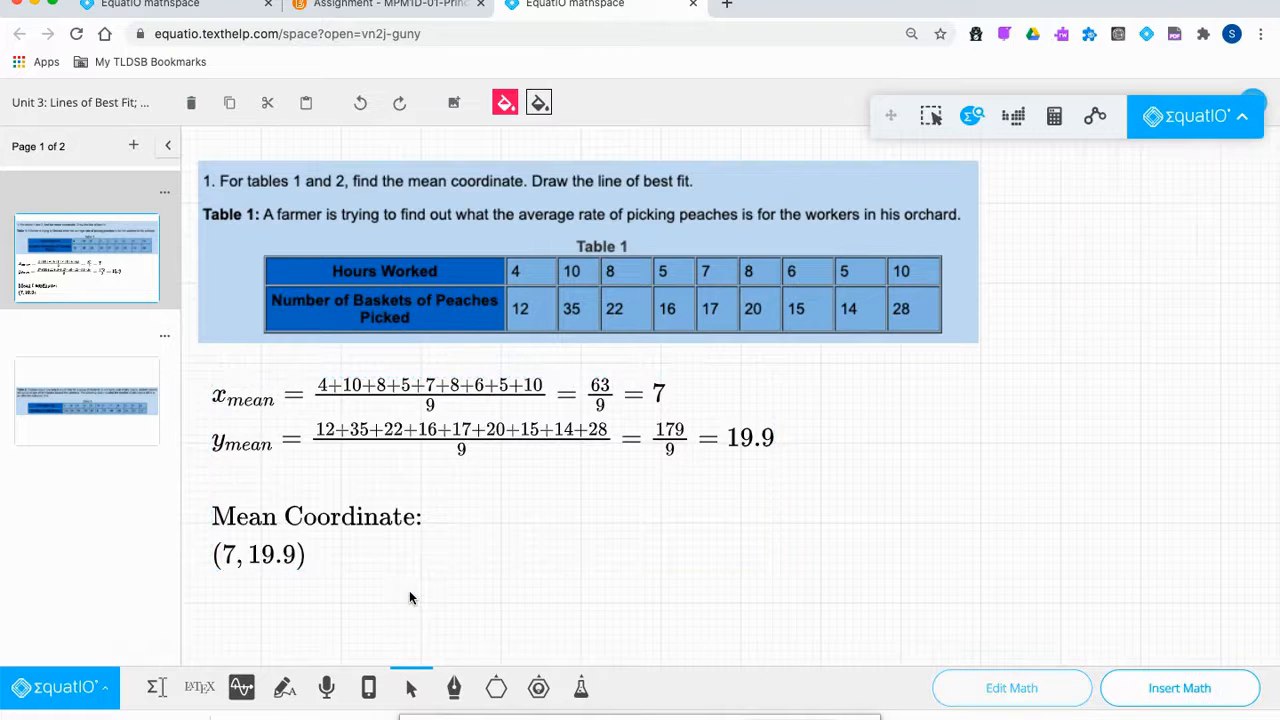
Add a new table to the graph with x2 = 7 and y2 = 19.9.
click(243, 686)
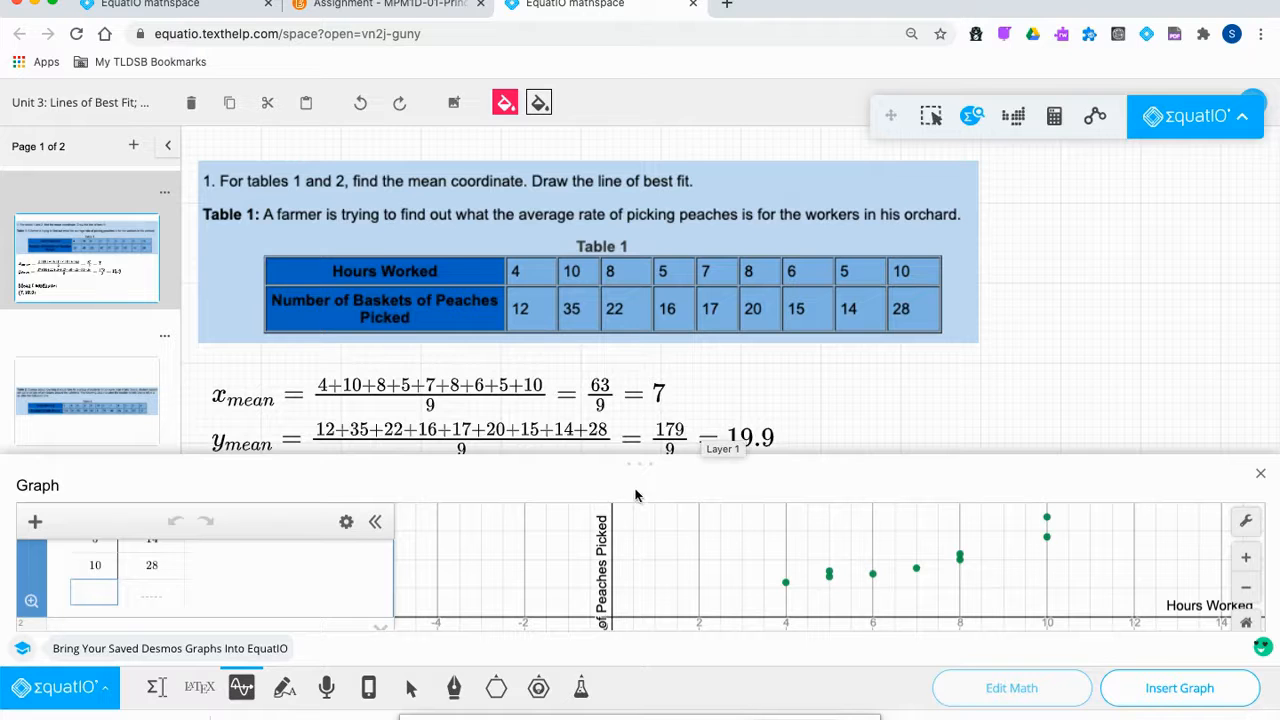
drag(642, 465, 660, 171)
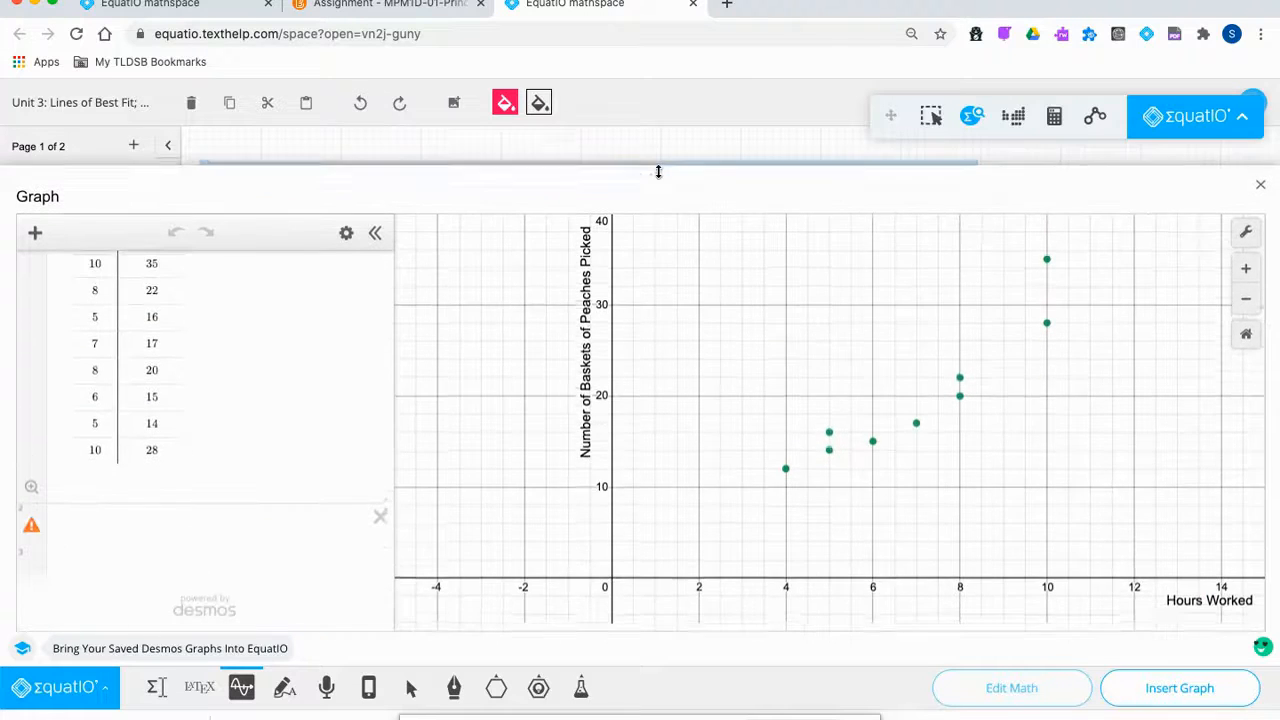
click(124, 519)
click(35, 230)
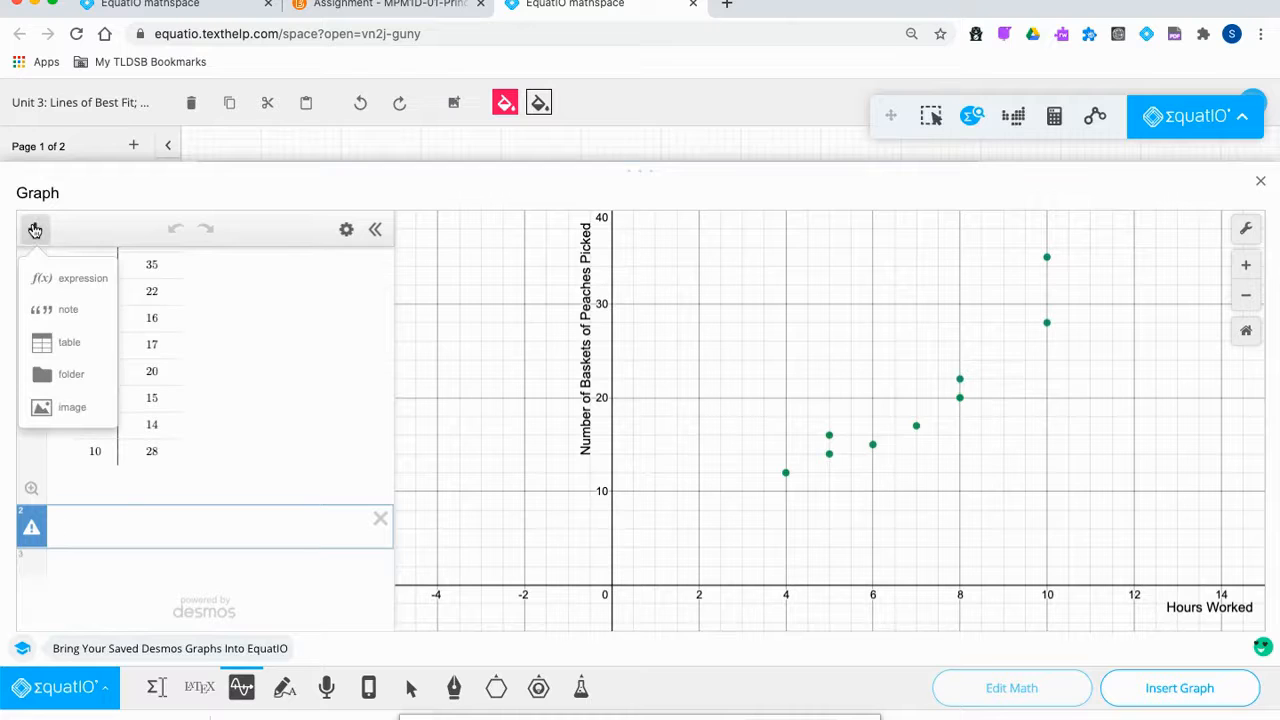
click(64, 343)
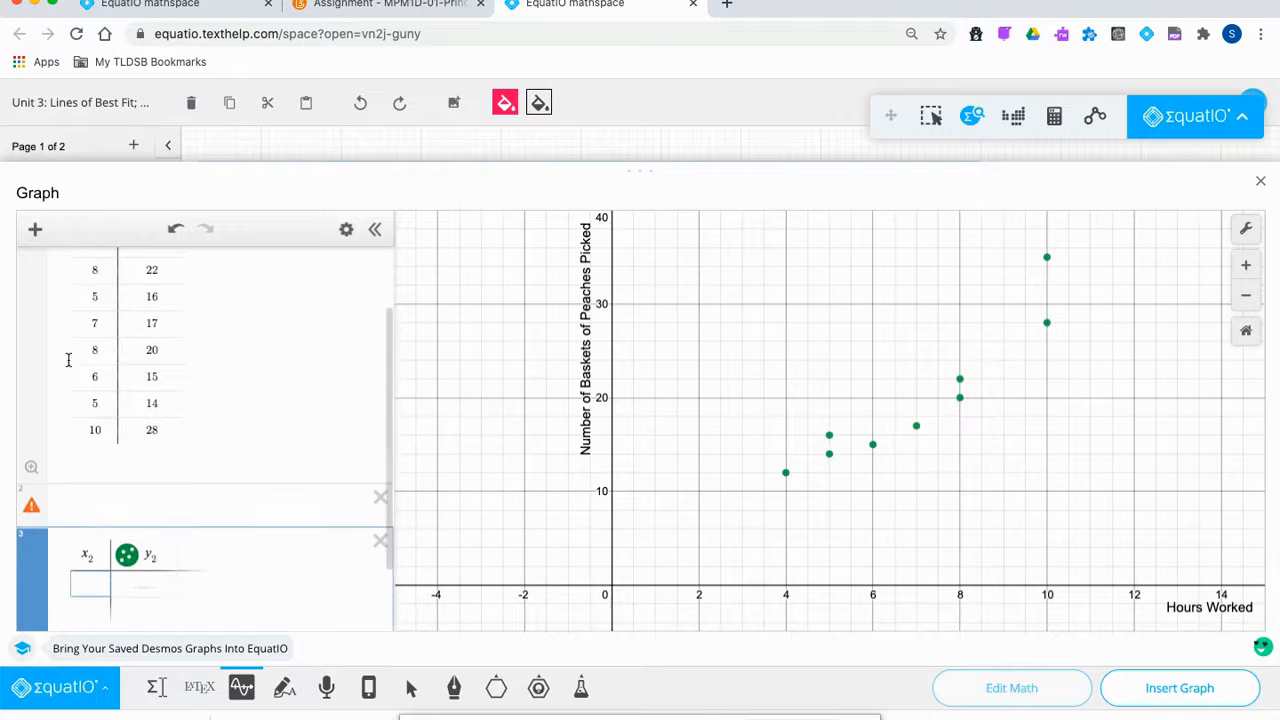
text(7)
key(Tab)
text(19.9)
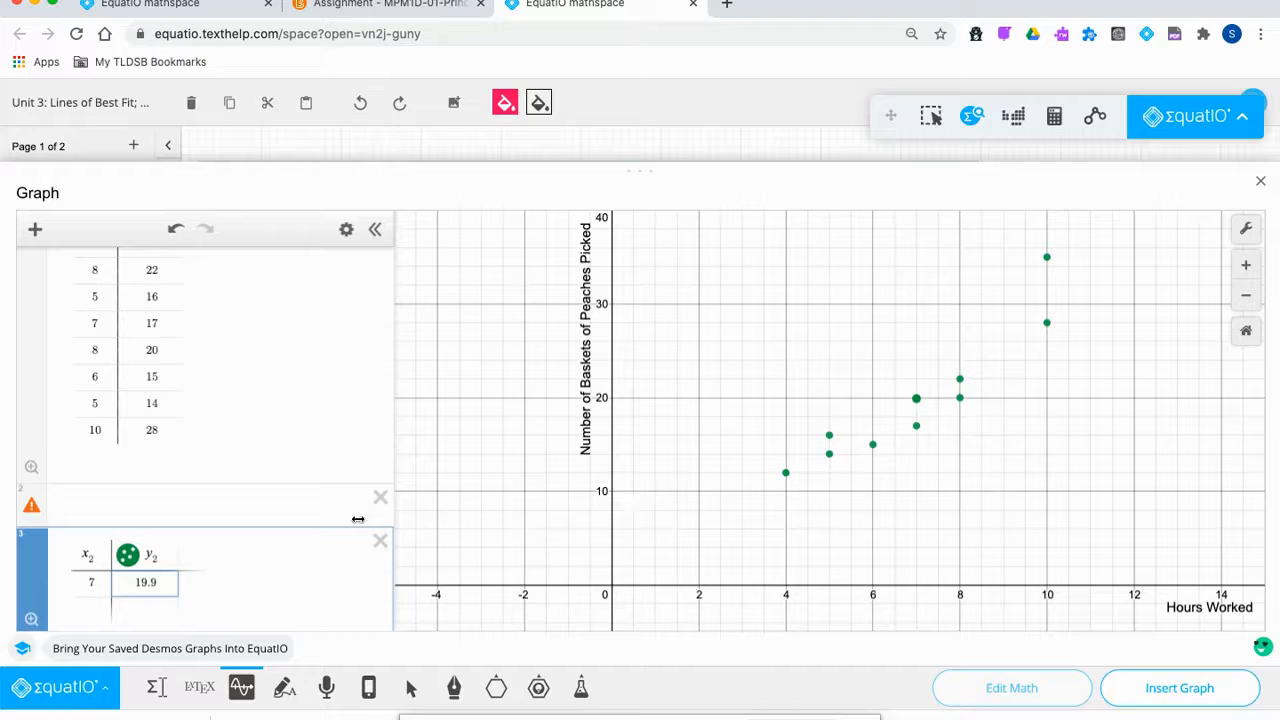
Colour the mean point red and delete the empty error row.
click(128, 558)
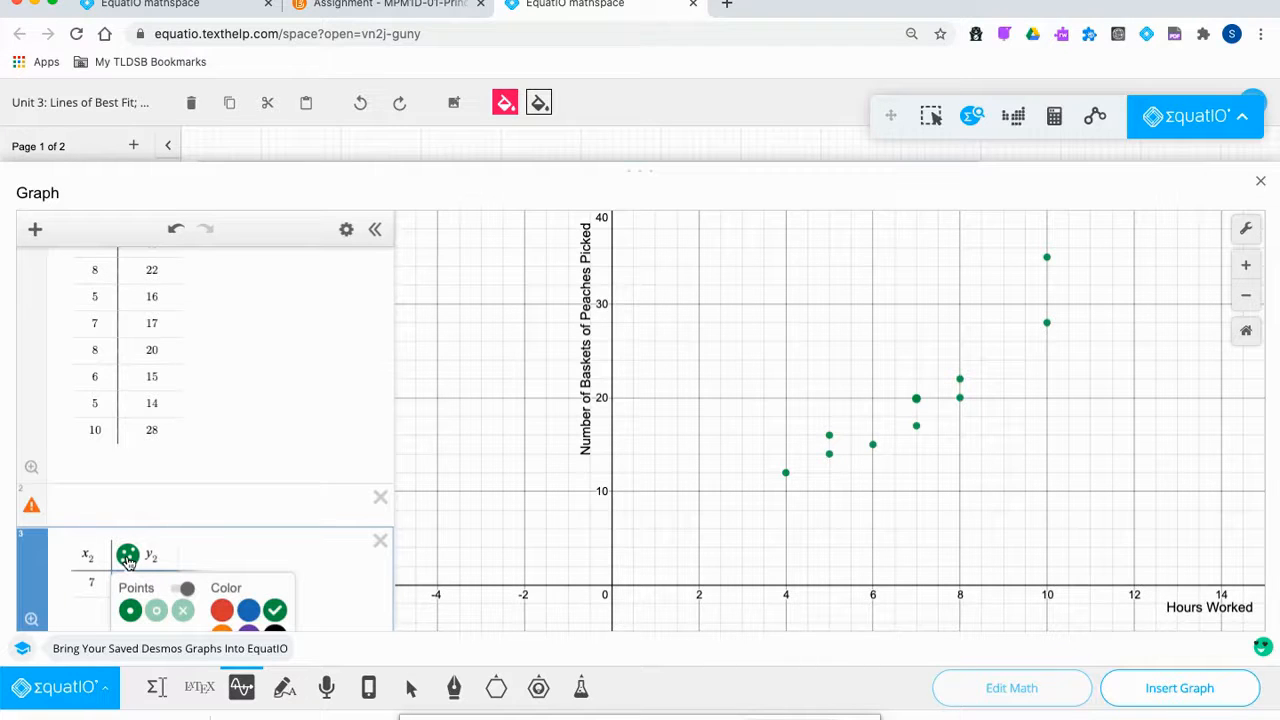
click(222, 610)
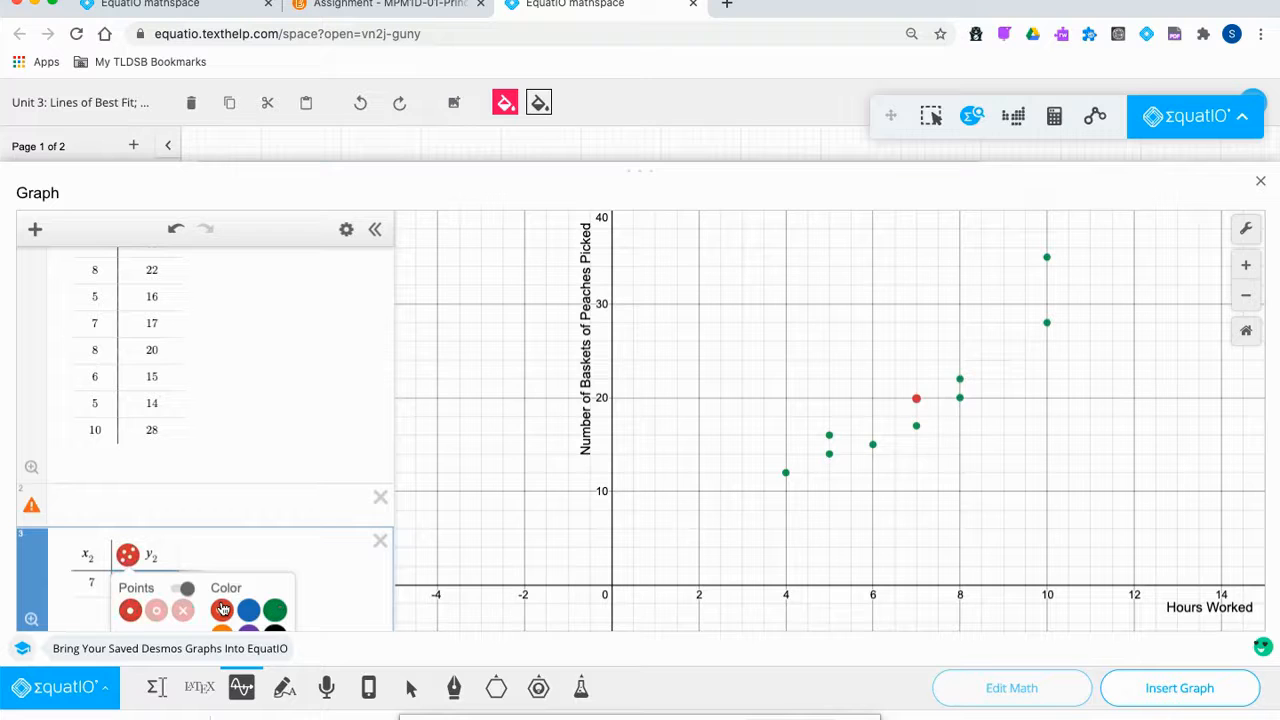
click(329, 507)
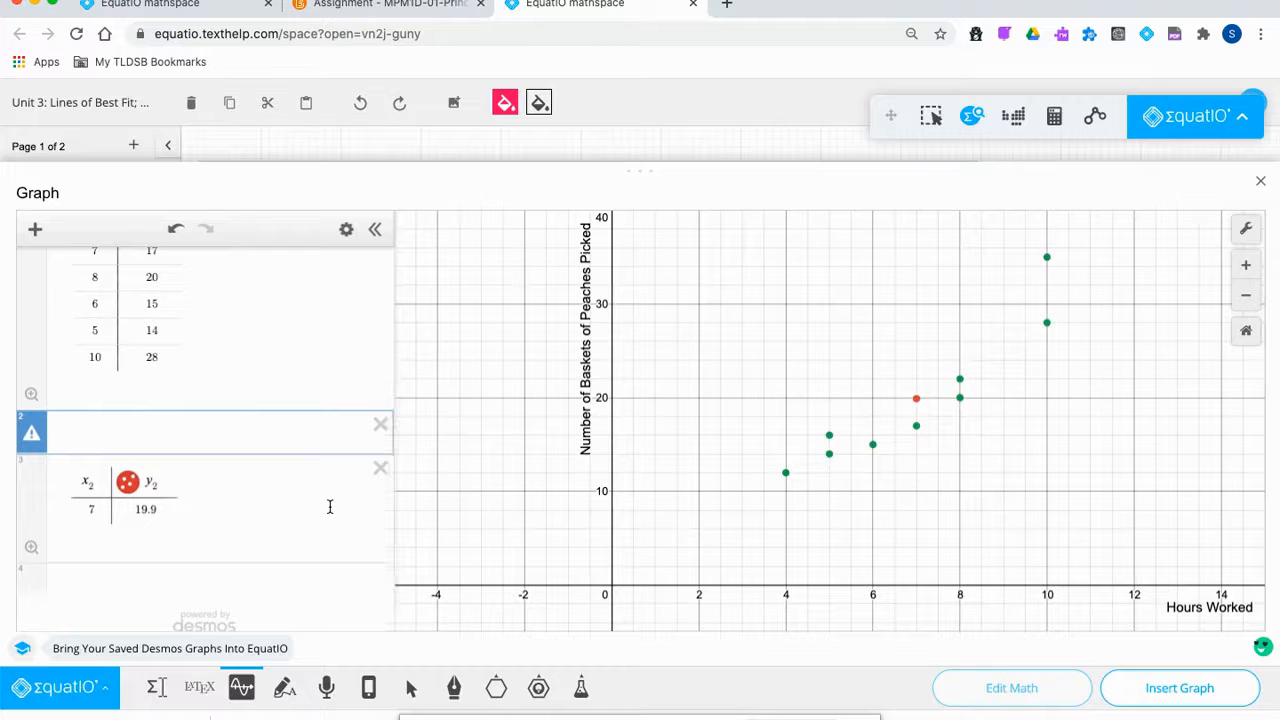
mouse_move(31, 432)
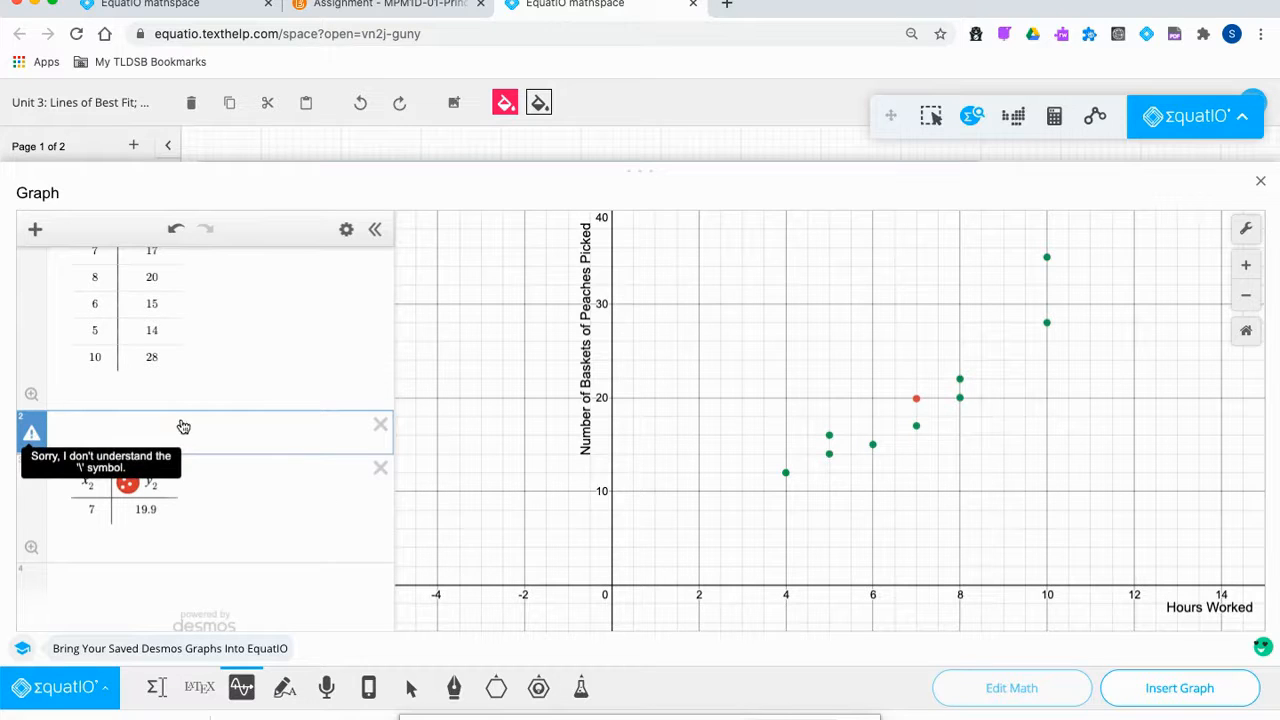
click(380, 424)
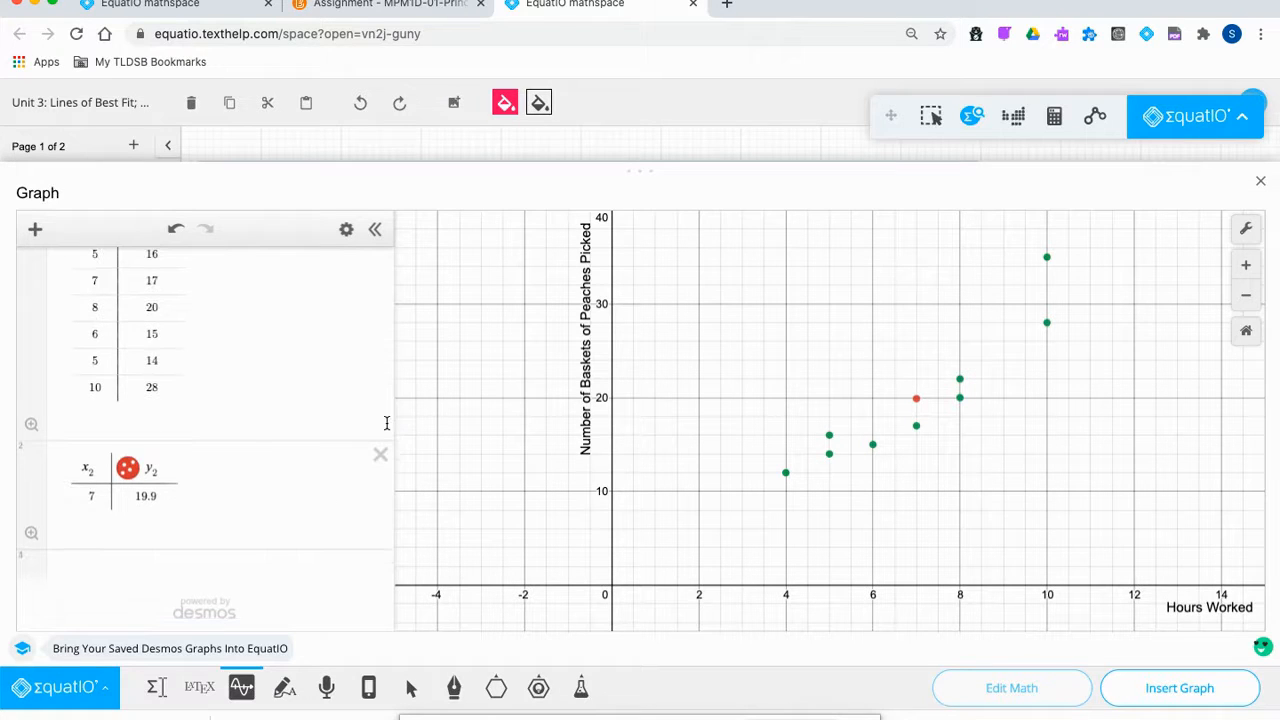
Start a new expression row below the mean table.
click(92, 573)
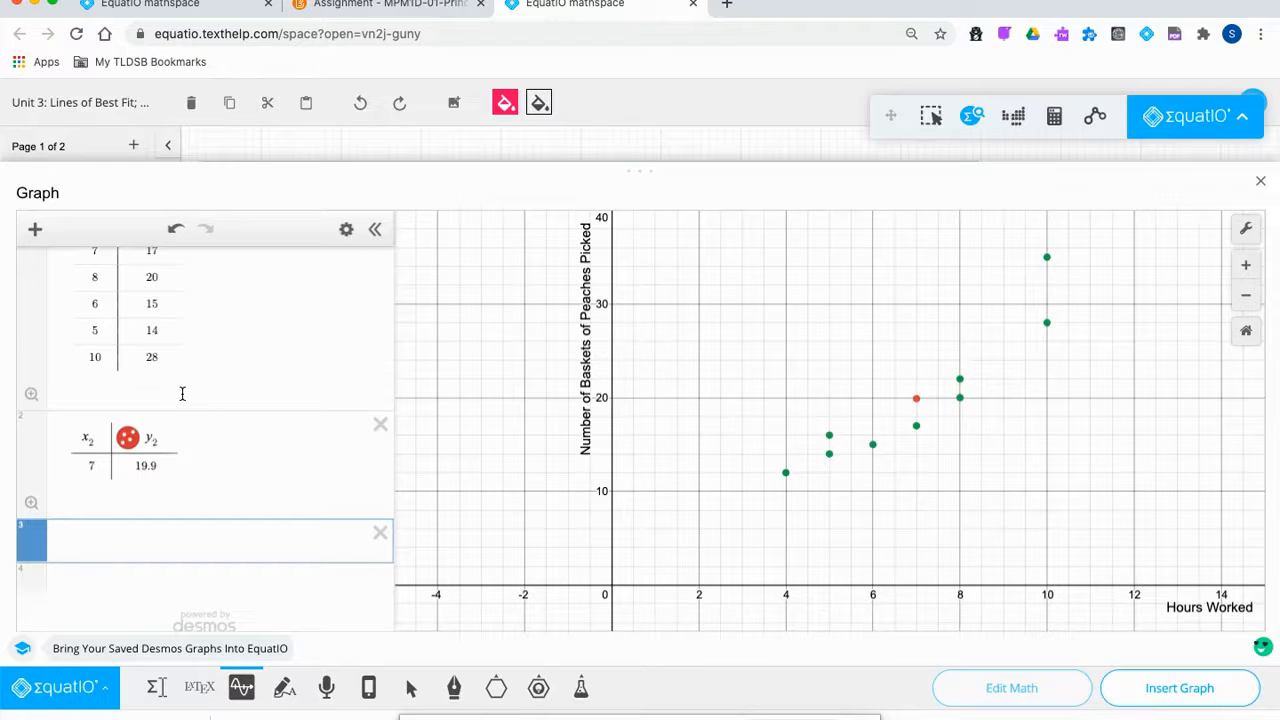
scroll(182, 393, up, 5)
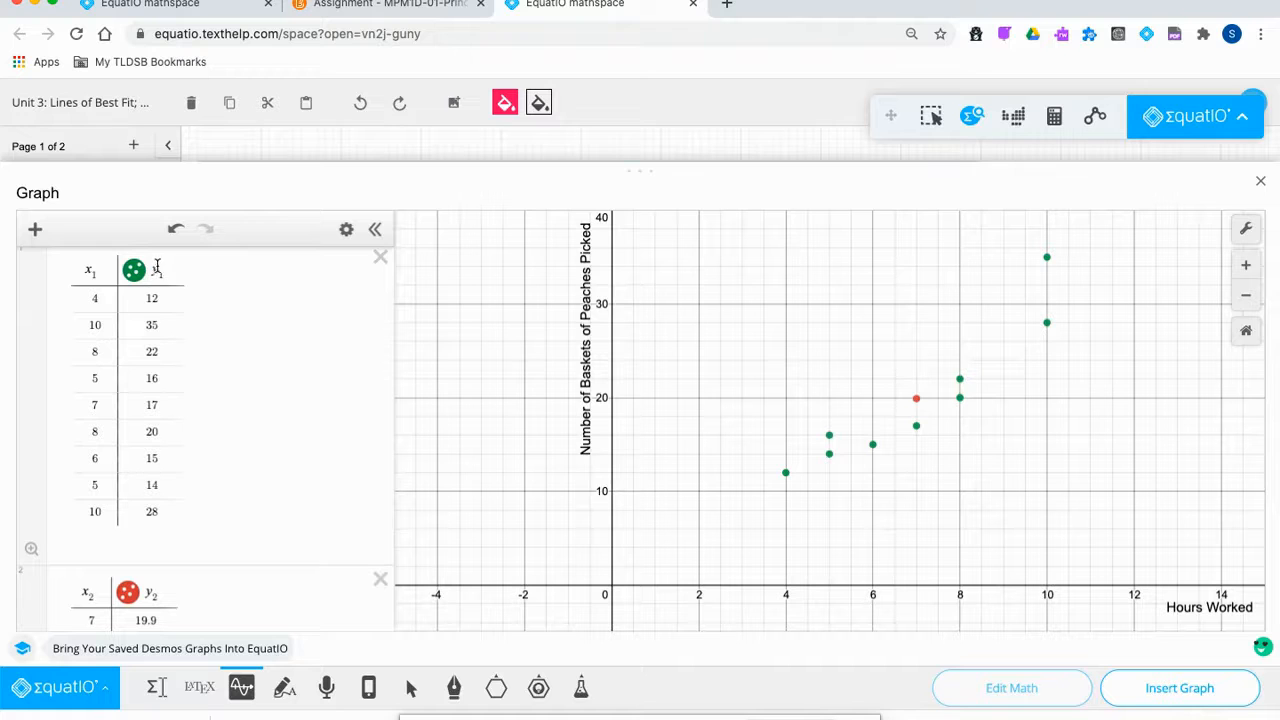
scroll(199, 463, down, 2)
scroll(199, 463, down, 2)
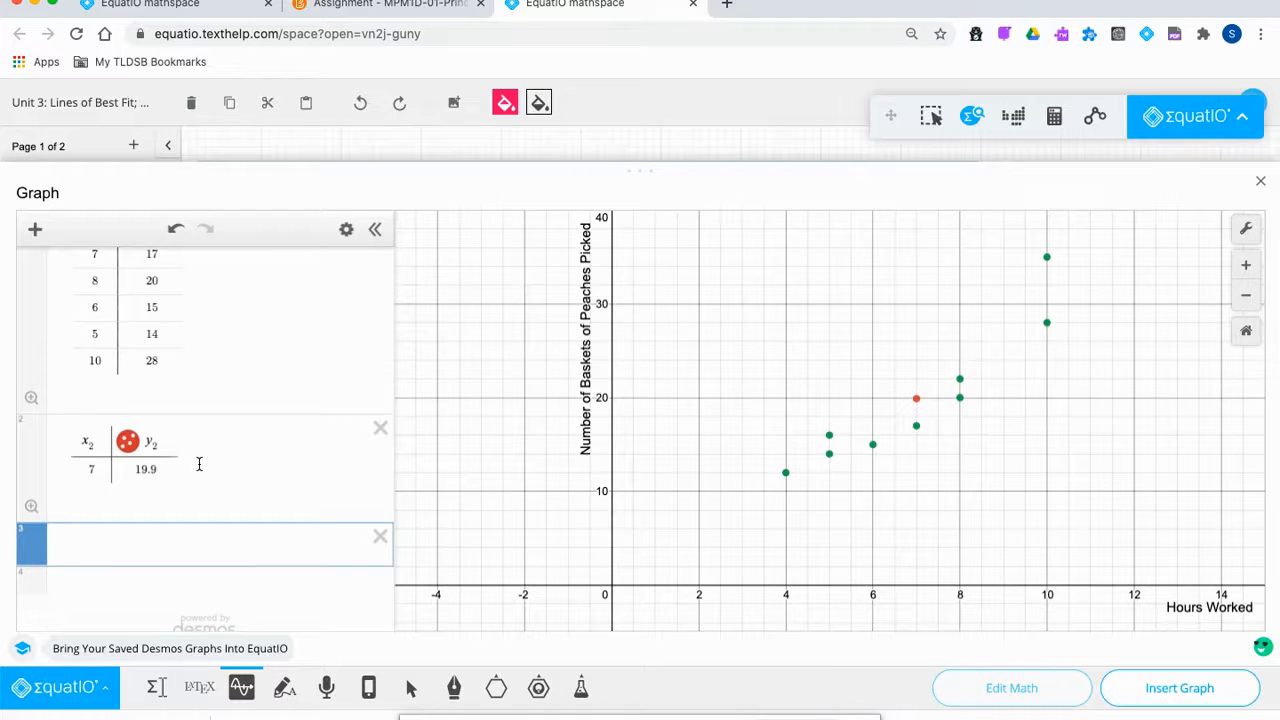
Enter the regression y1 ~ mx1 + b for a best-fit line, then insert the graph onto the page.
text(y)
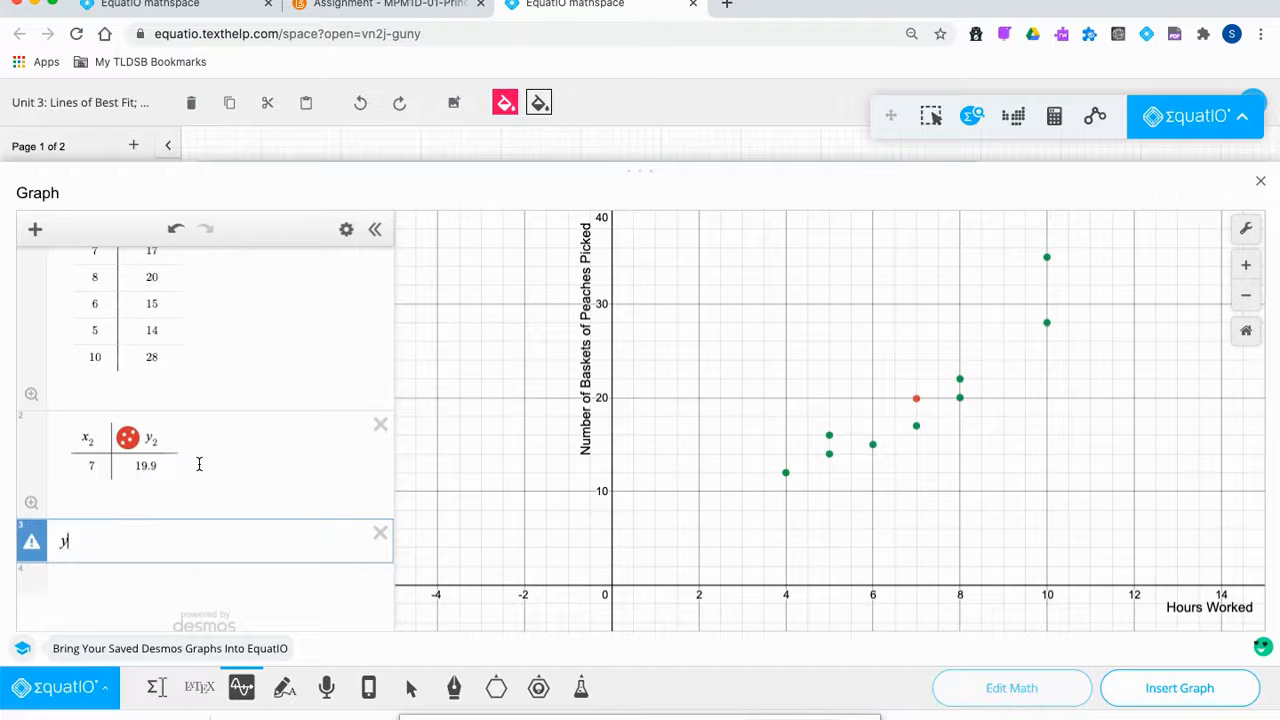
key(Return)
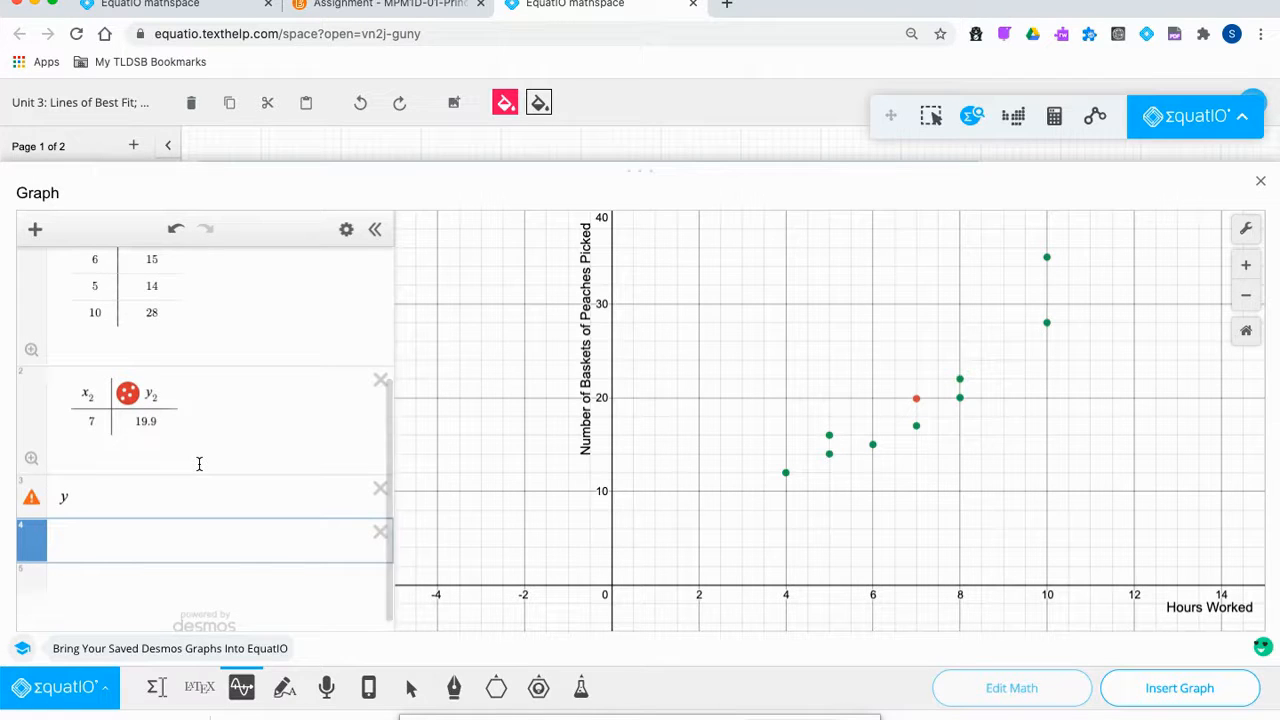
click(115, 502)
text(1 )
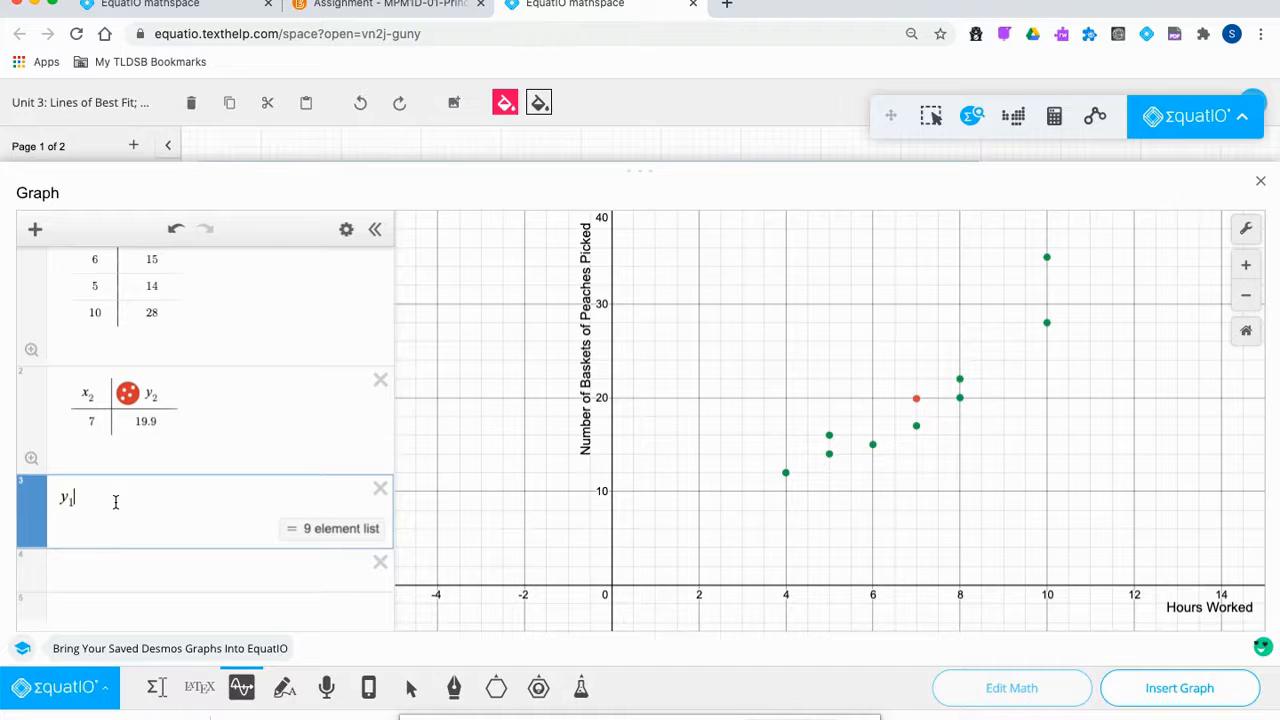
text(=)
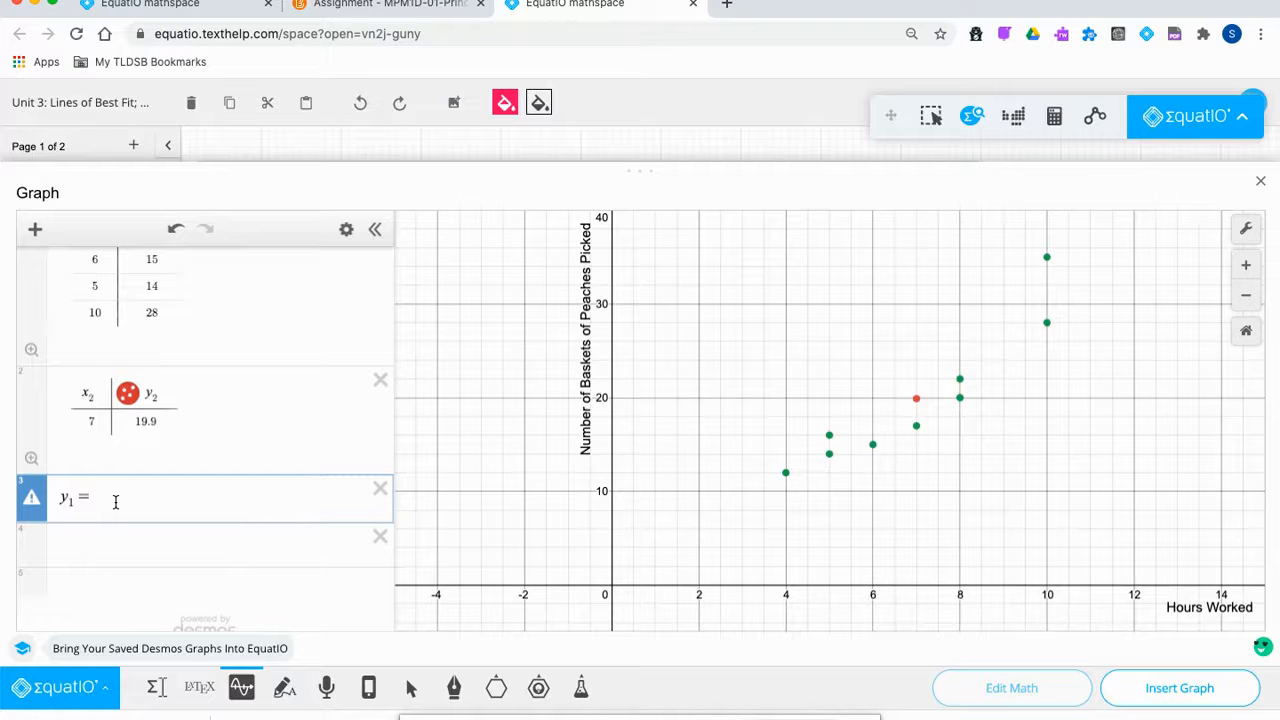
key(BackSpace)
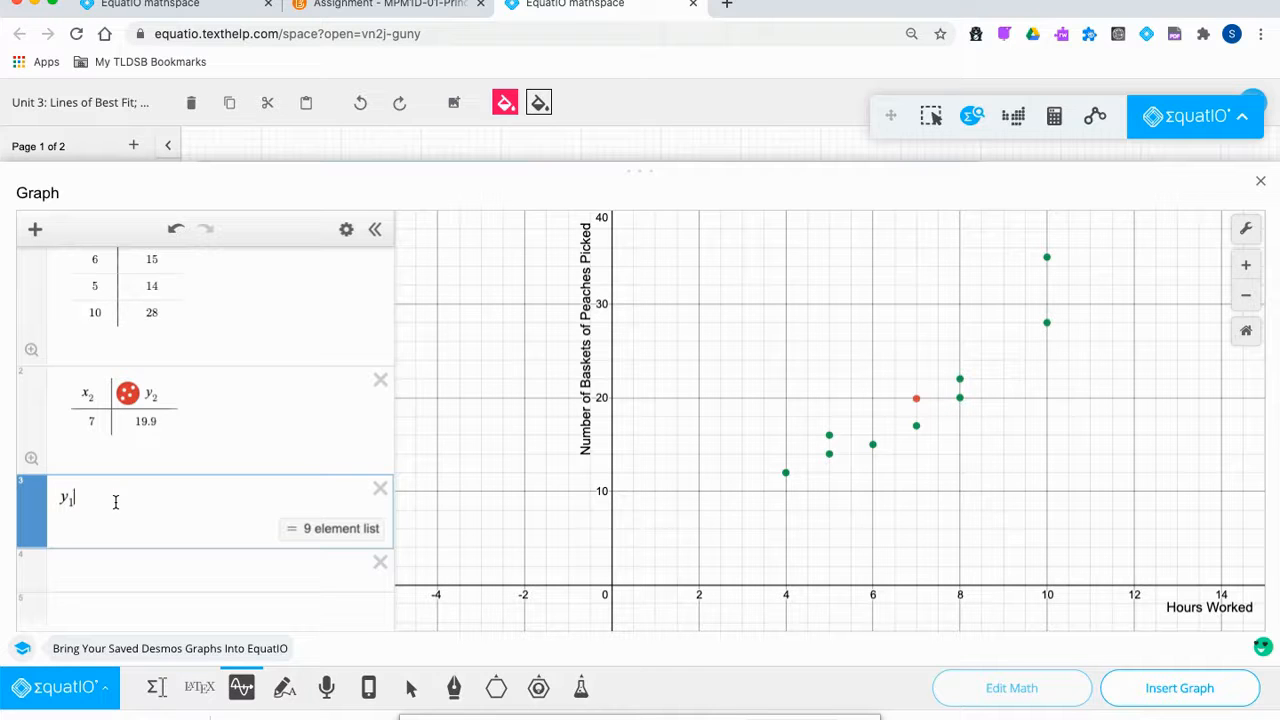
text(~)
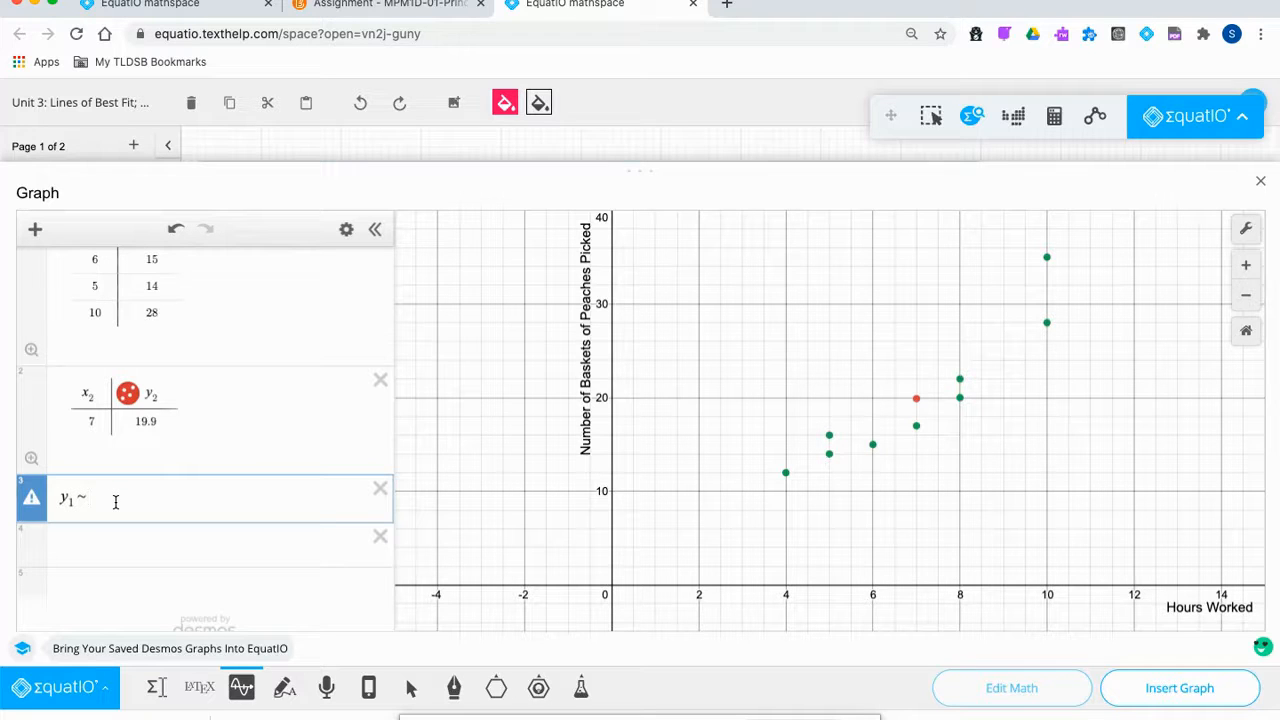
text(mx)
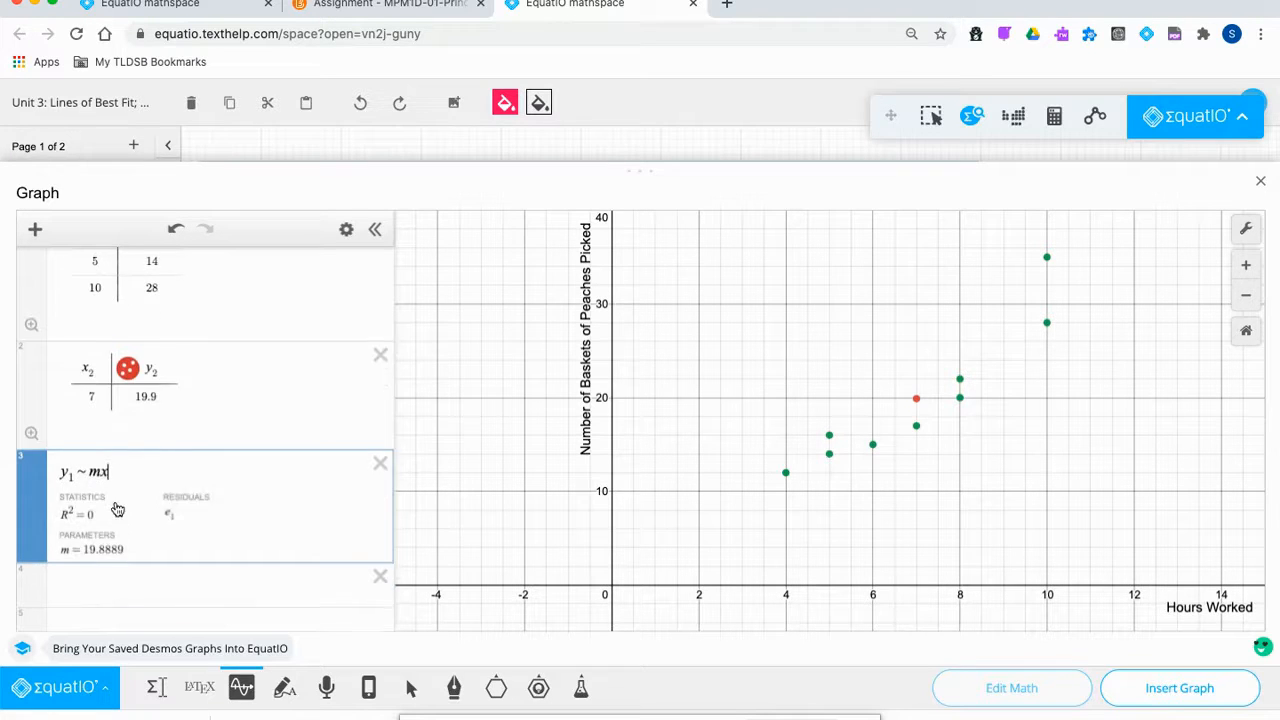
text(1 + )
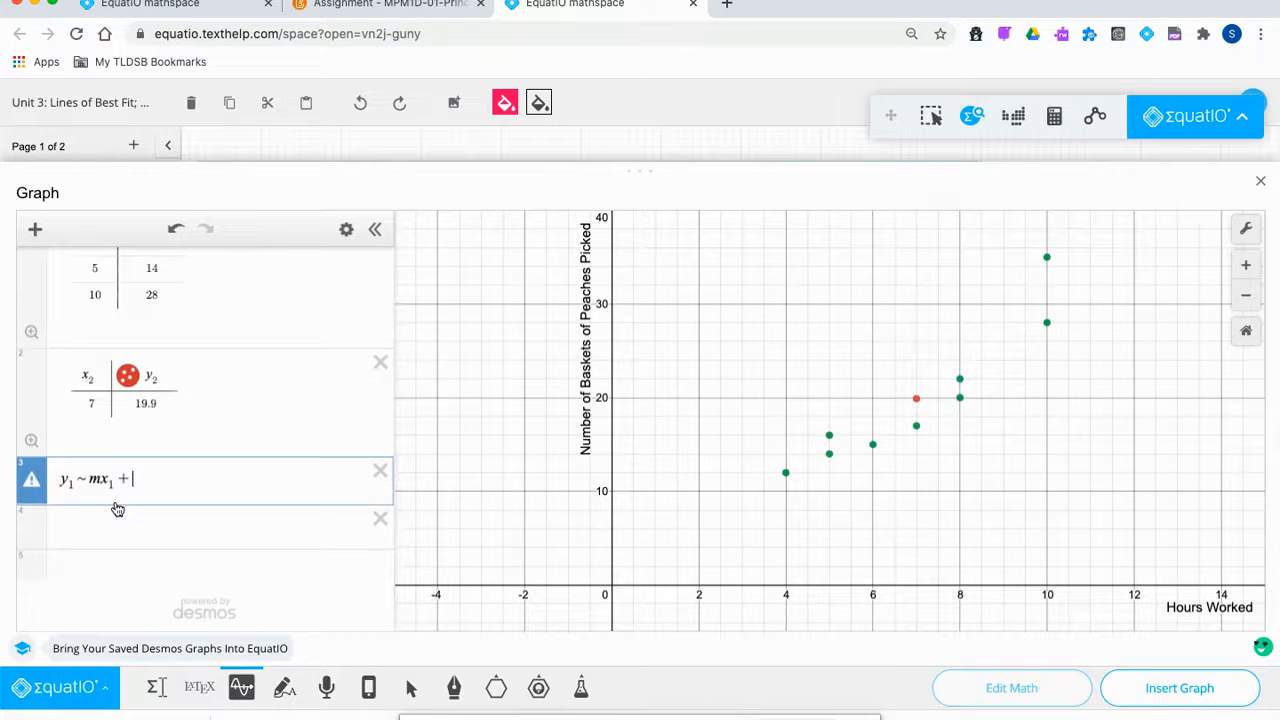
text(b)
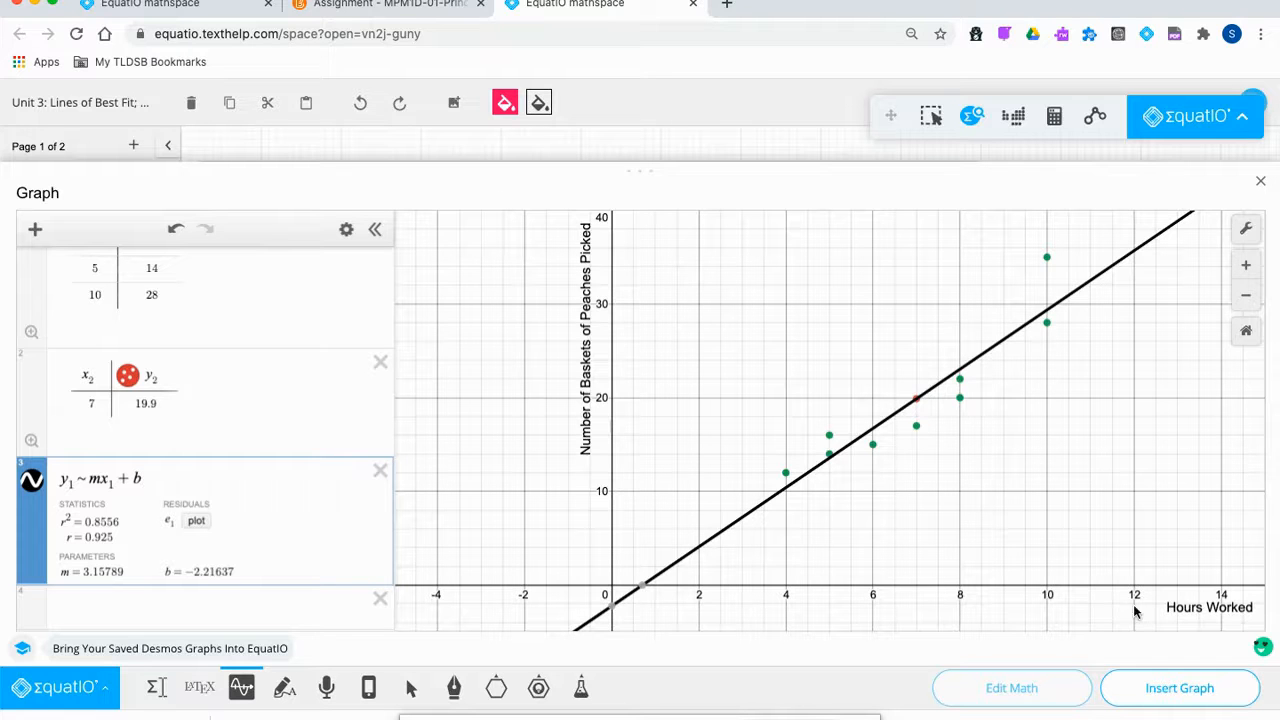
click(1167, 690)
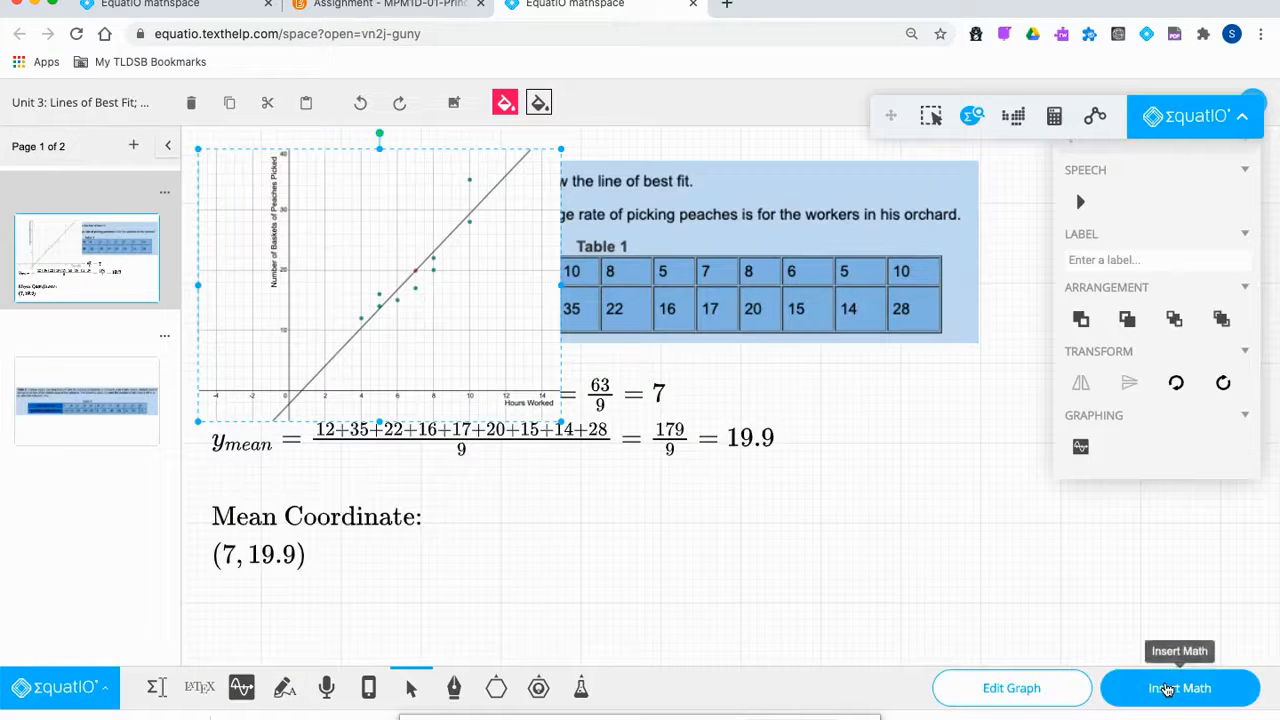
Move the graph beside the mean calculations so 19.9 is fully visible, and collapse the toolbar and properties panel.
drag(303, 252, 840, 511)
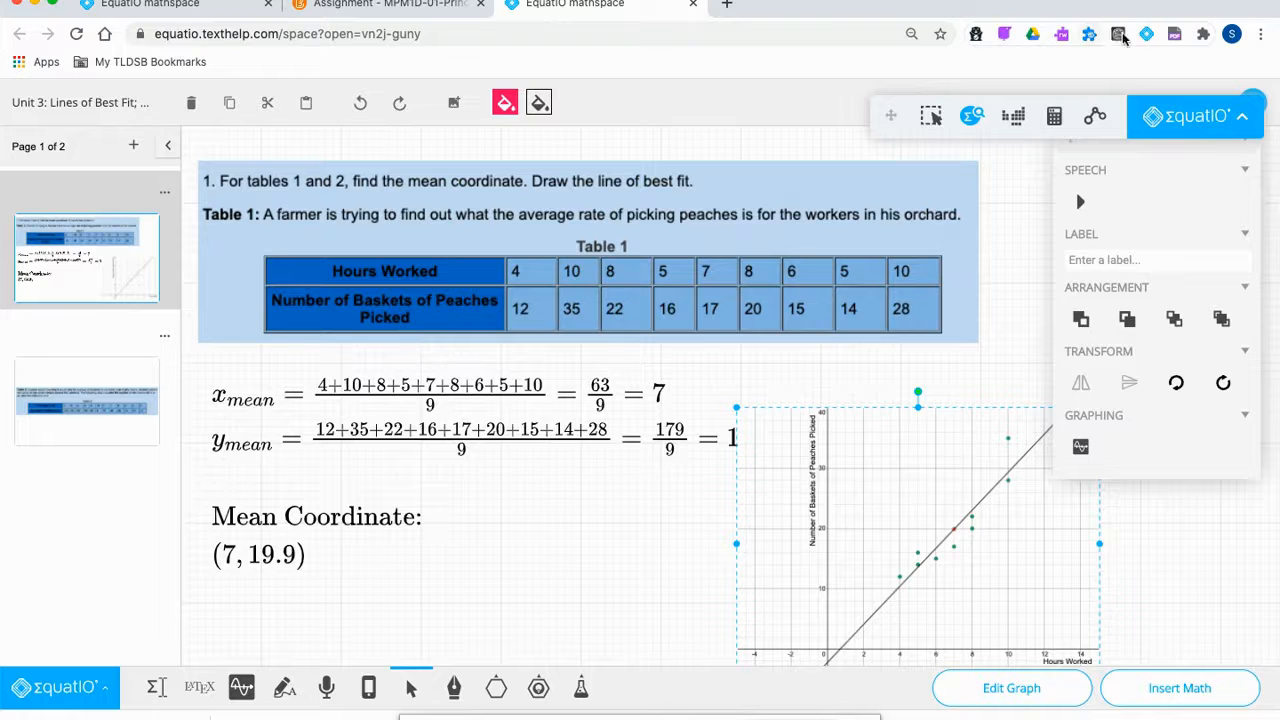
click(1148, 37)
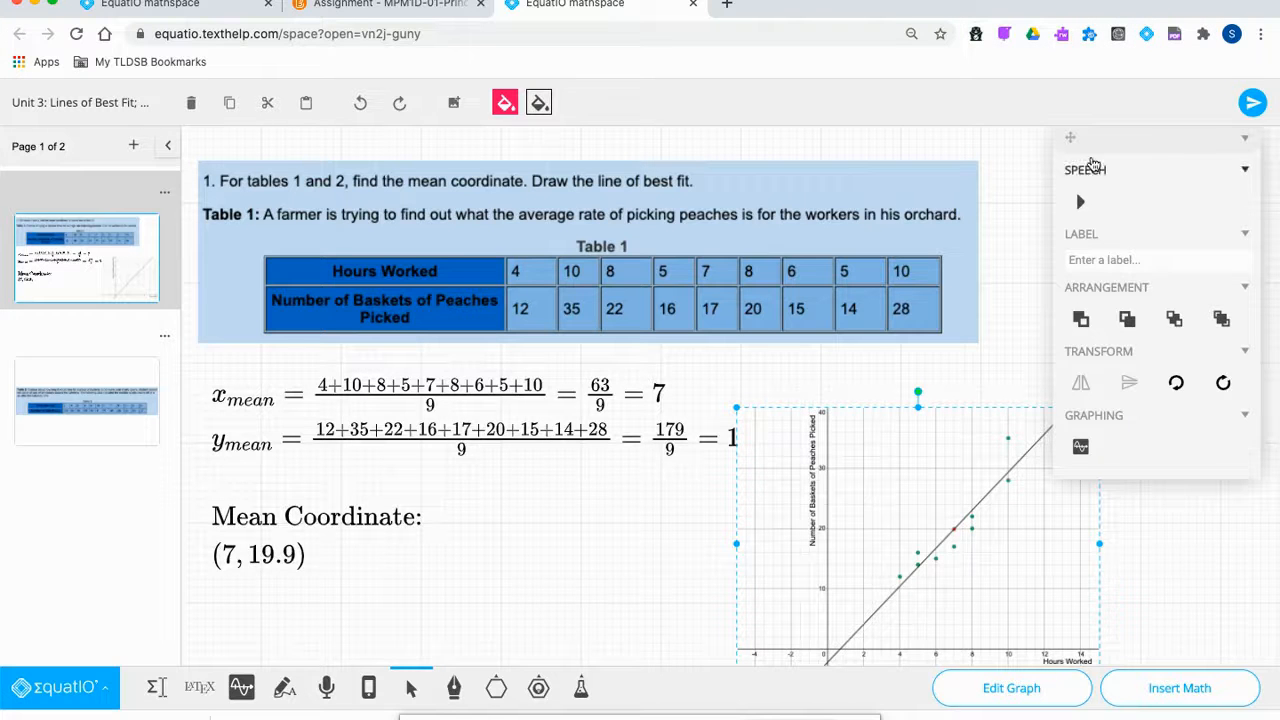
click(1249, 140)
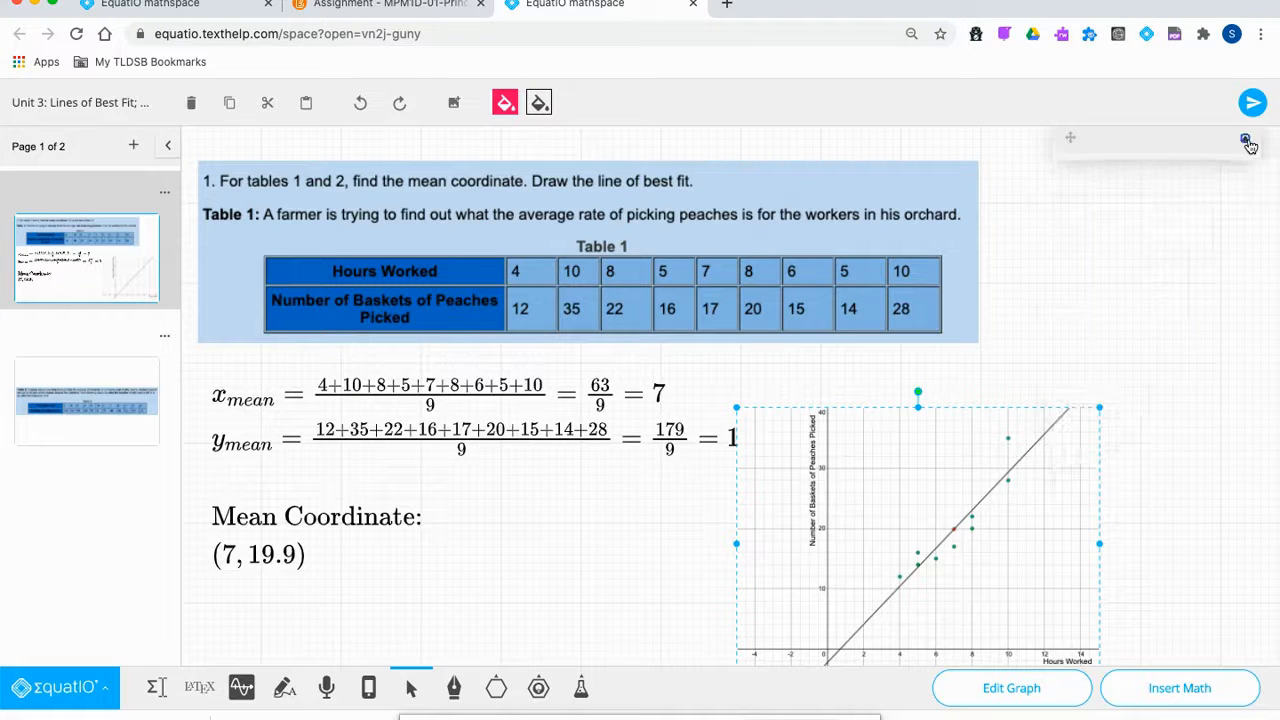
drag(988, 461, 1076, 415)
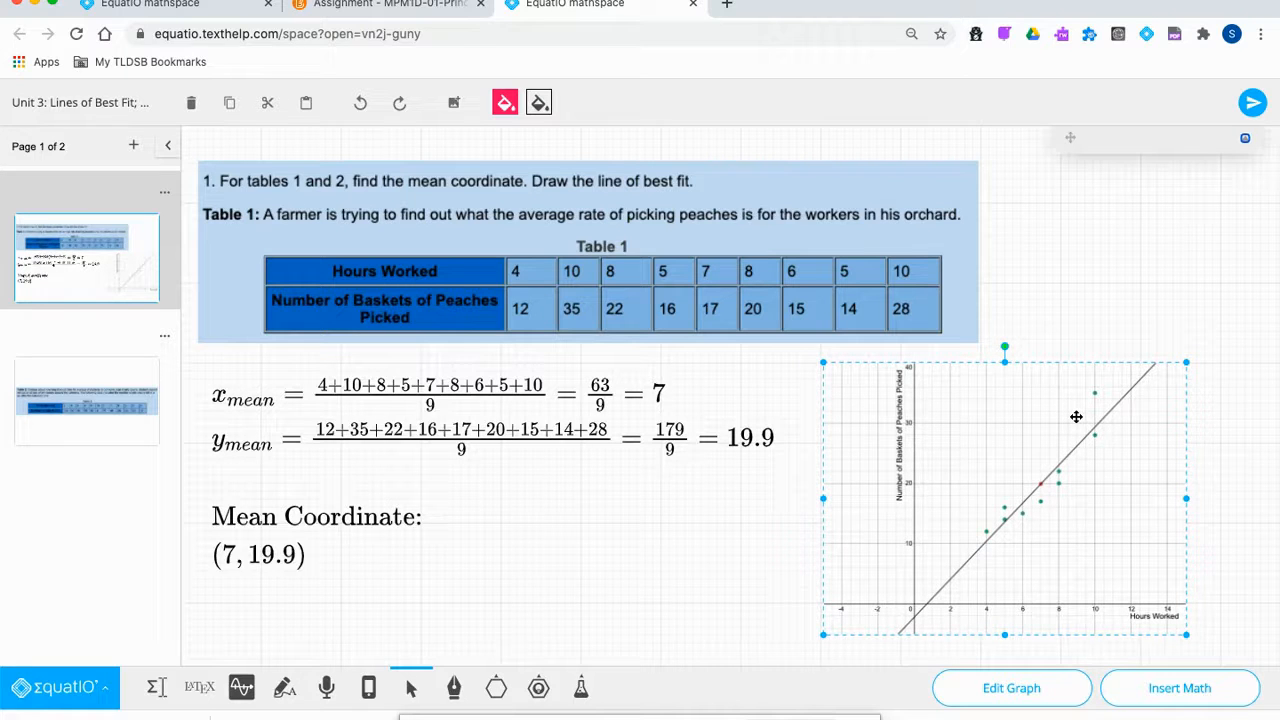